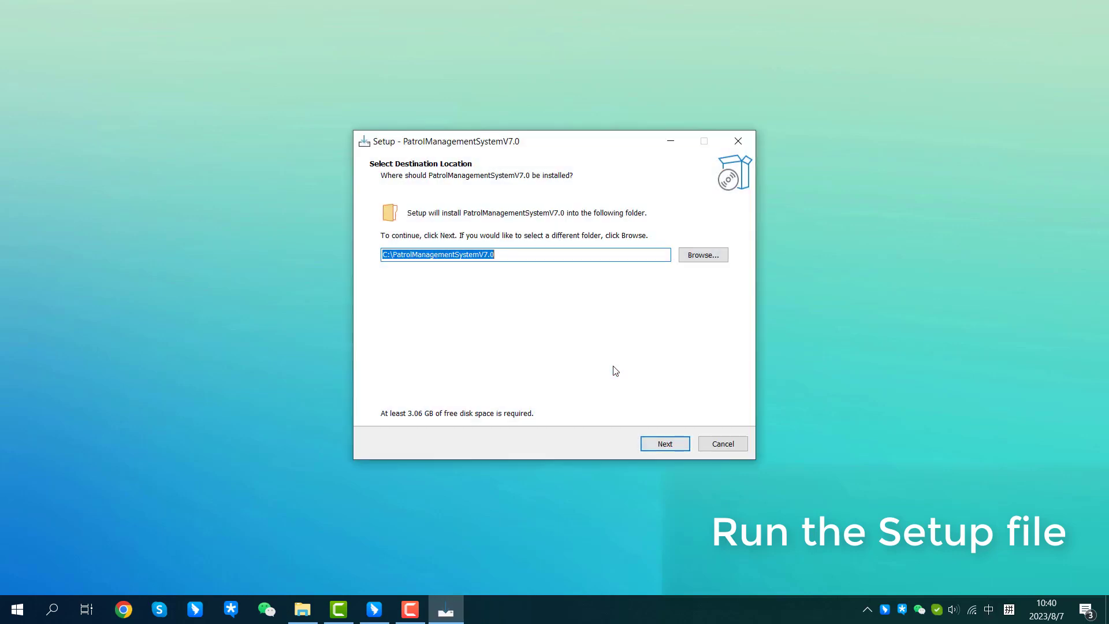
# Install PatrolManagementSystemV7.0 to C:\PatrolManagementSystemV7.0 with a desktop icon and finish the setup wizard.
pyautogui.press('Return')
pyautogui.press('Return')
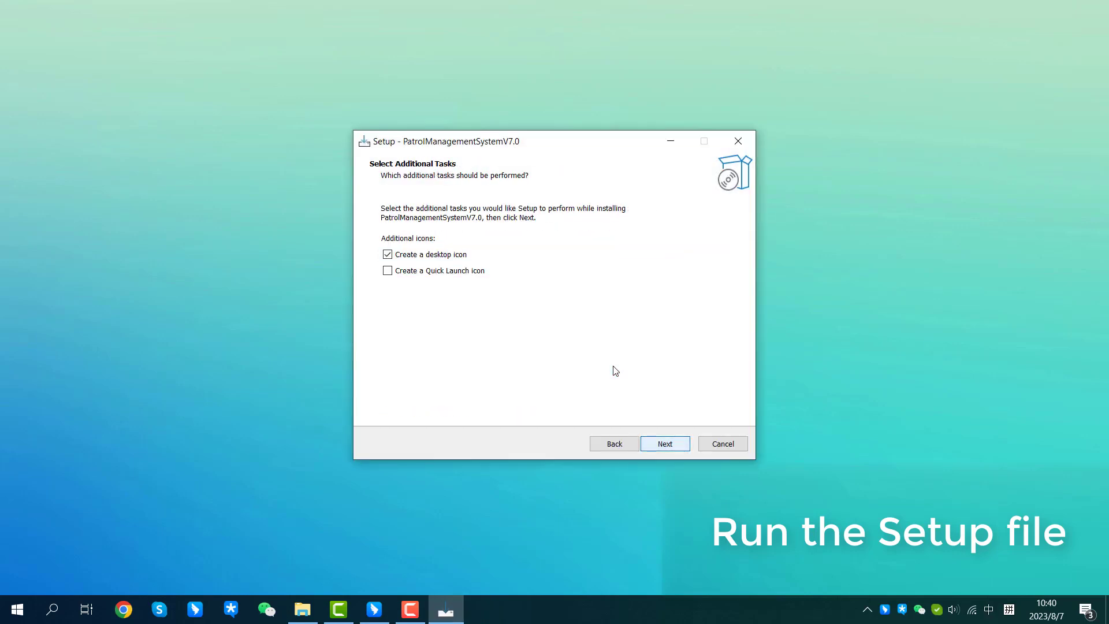
pyautogui.press('Return')
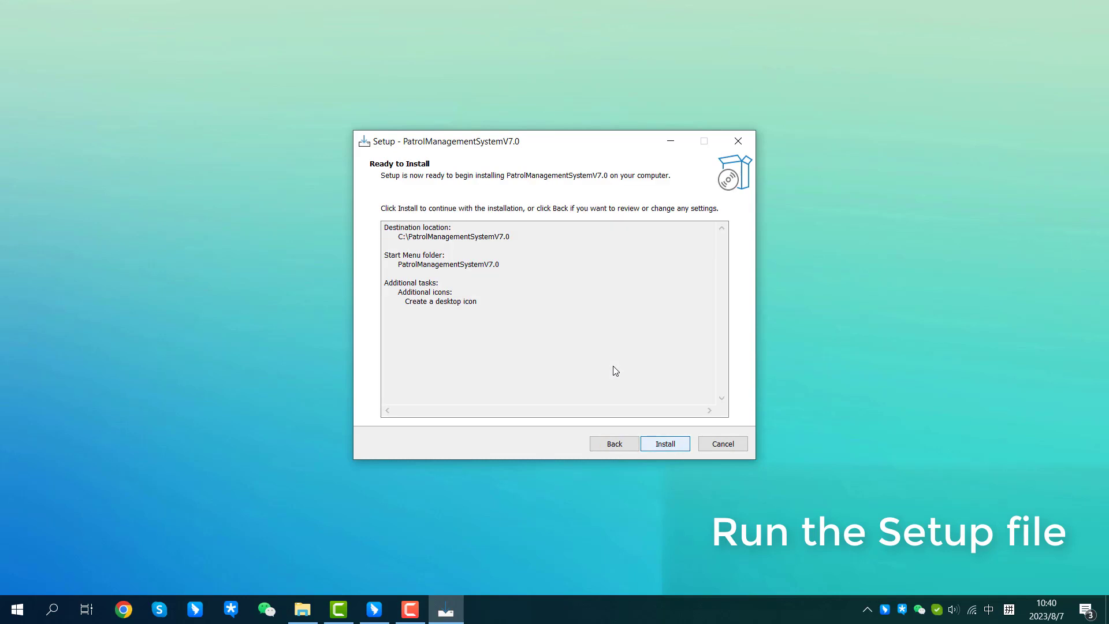
pyautogui.press('Return')
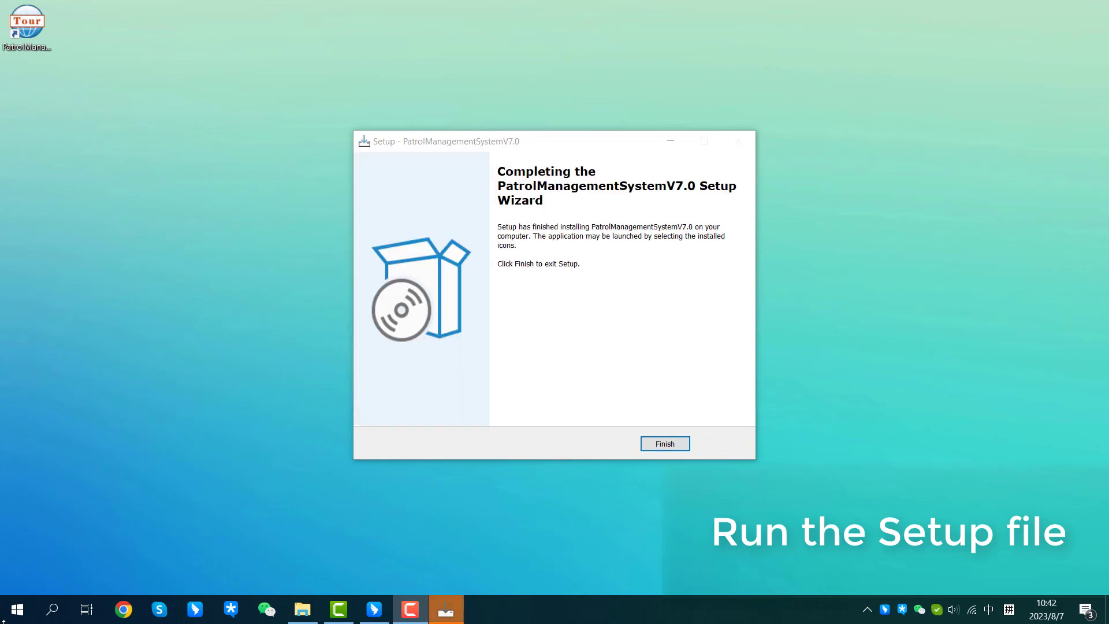
pyautogui.click(666, 446)
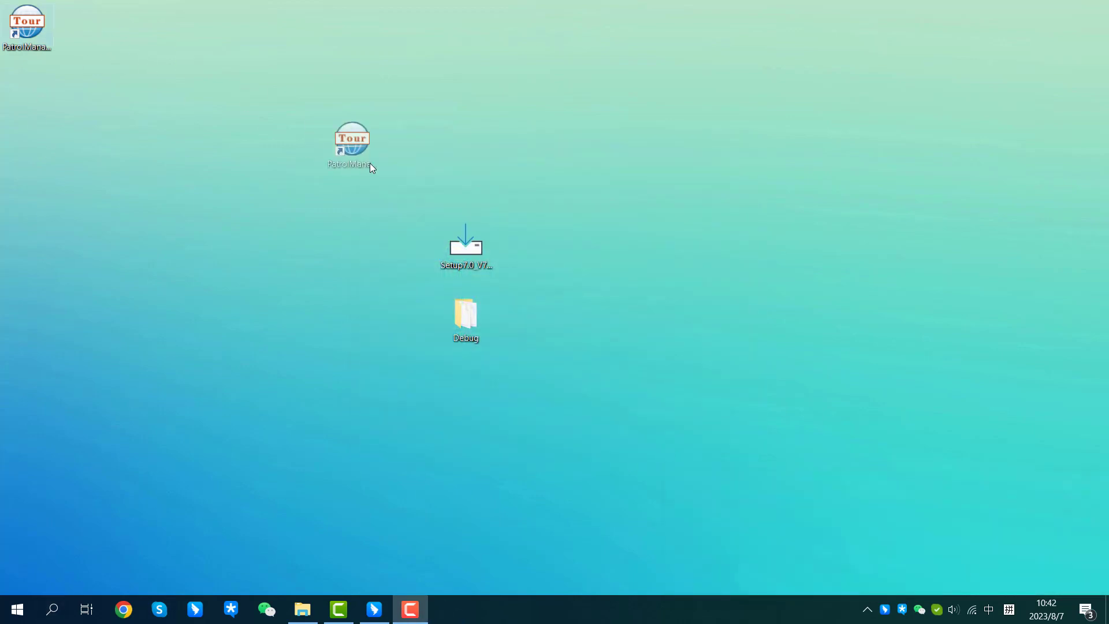
# Launch the patrol management system, bring up System Activation through the captcha image, and copy the activation code.
pyautogui.doubleClick(529, 262)
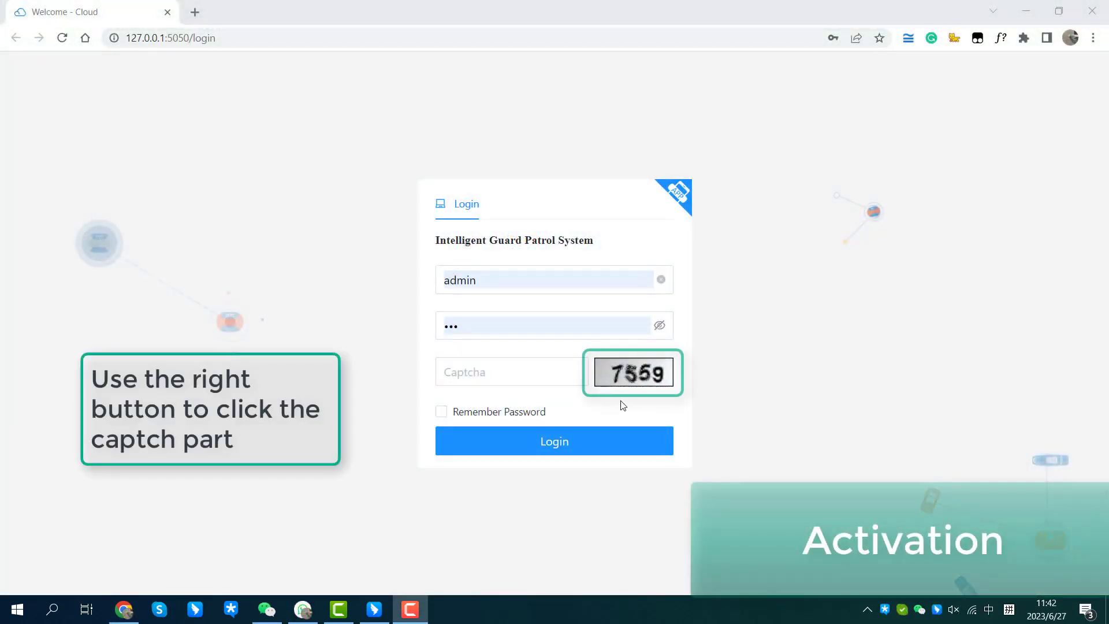
pyautogui.rightClick(645, 374)
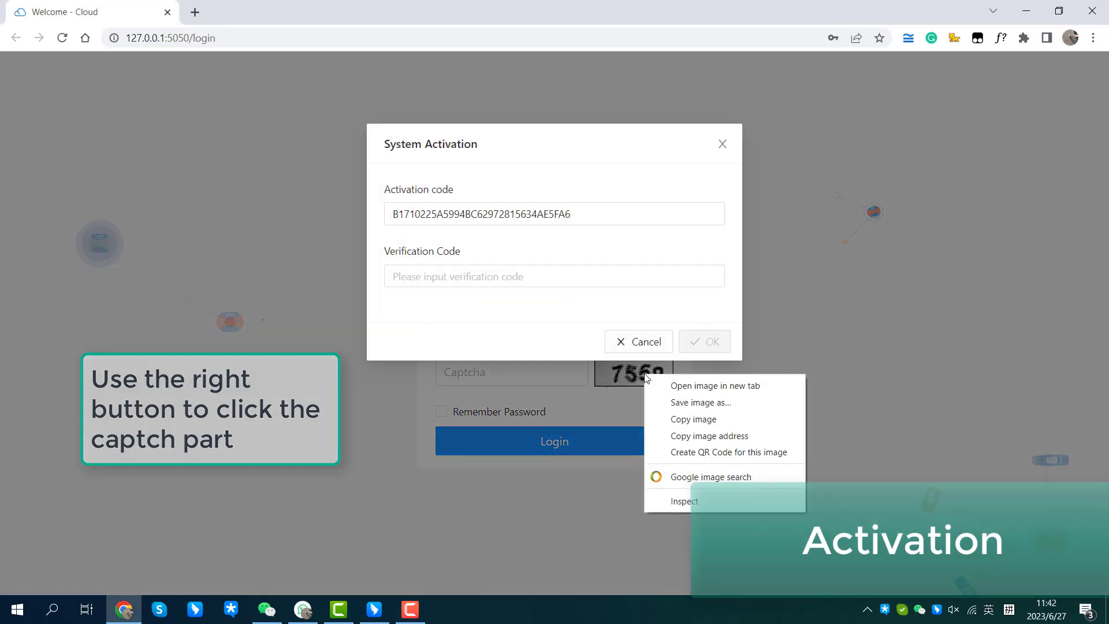
pyautogui.click(532, 212)
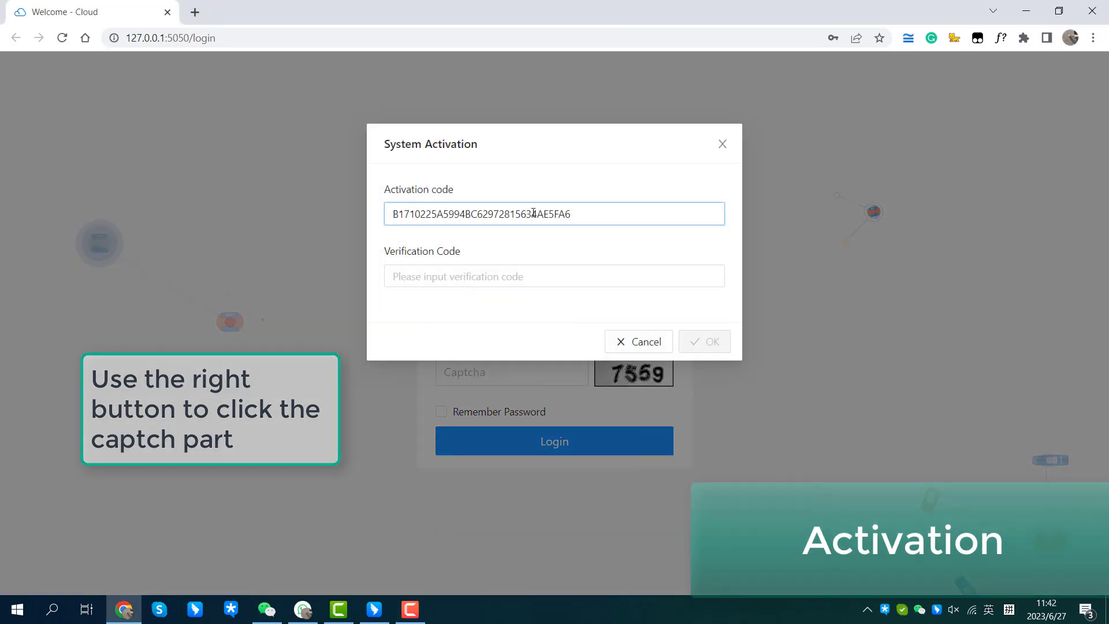
pyautogui.doubleClick(532, 212)
pyautogui.rightClick(532, 212)
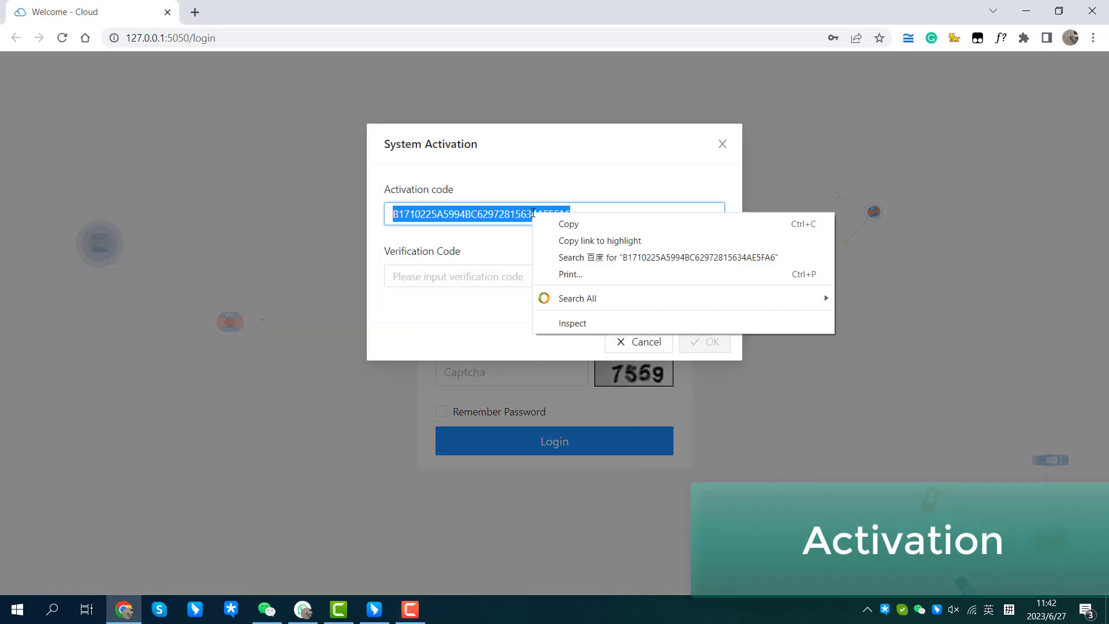
pyautogui.click(565, 223)
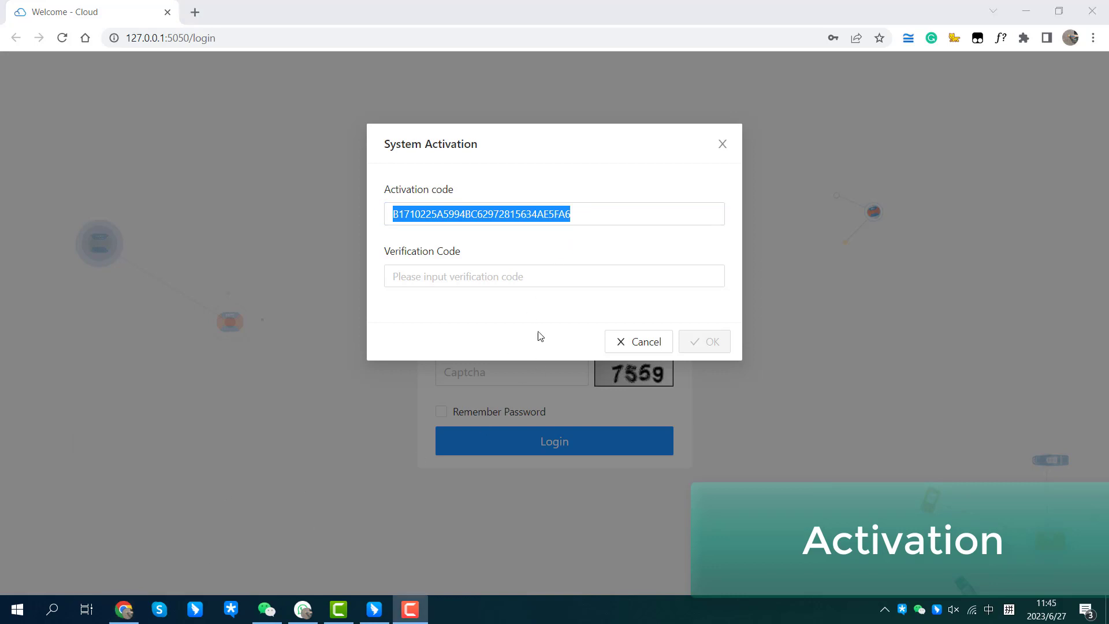
# Paste the supplied verification code into the System Activation dialog and confirm the activation.
pyautogui.click(549, 260)
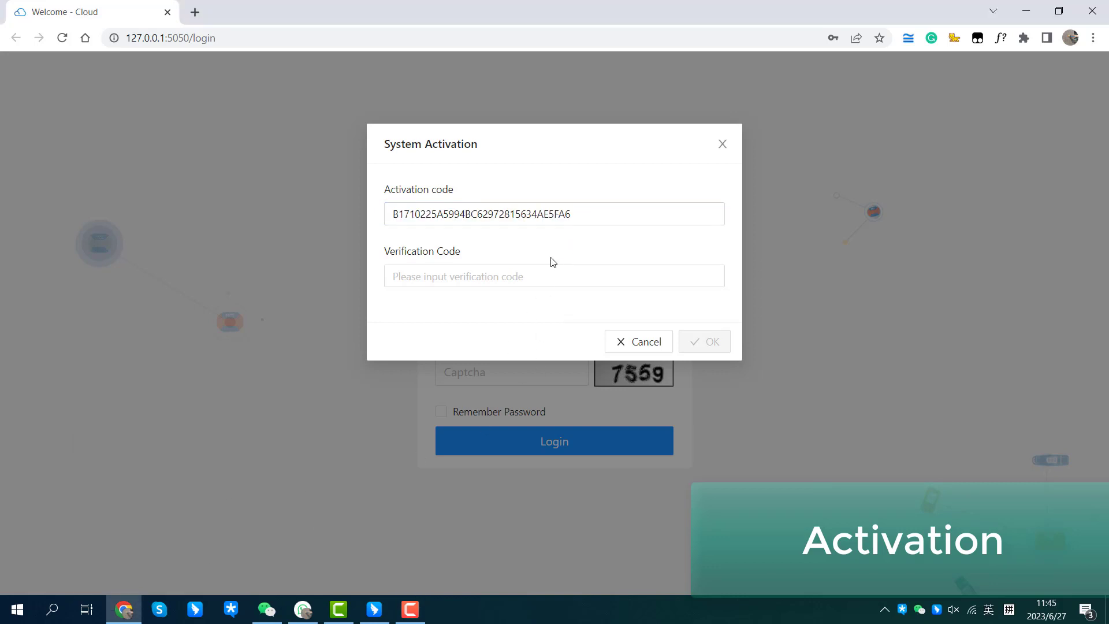
pyautogui.click(513, 277)
pyautogui.rightClick(513, 276)
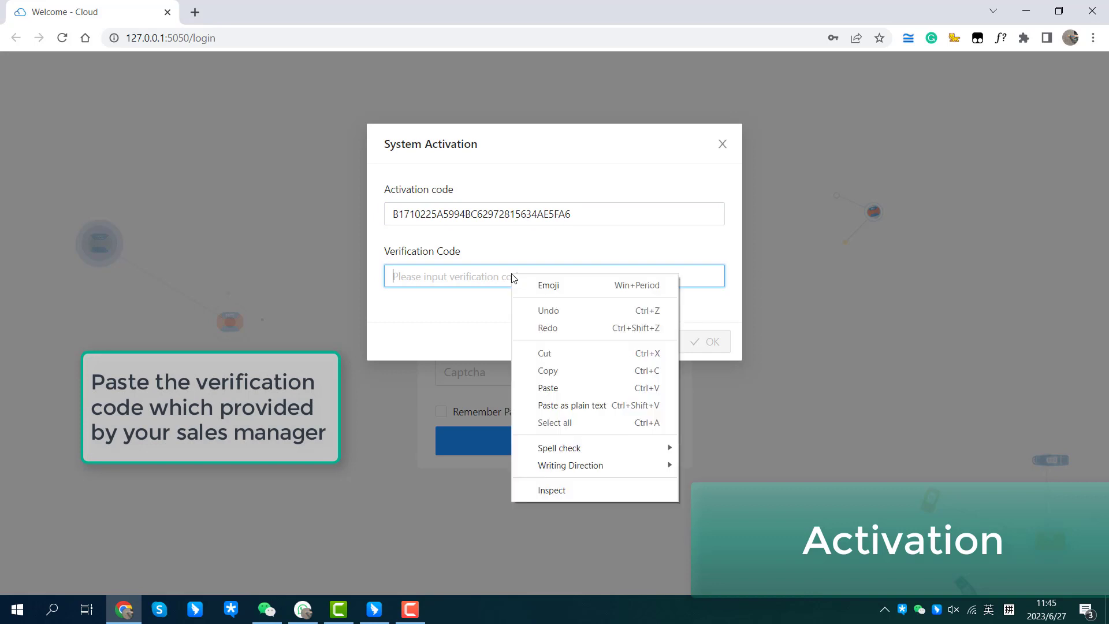
pyautogui.click(566, 386)
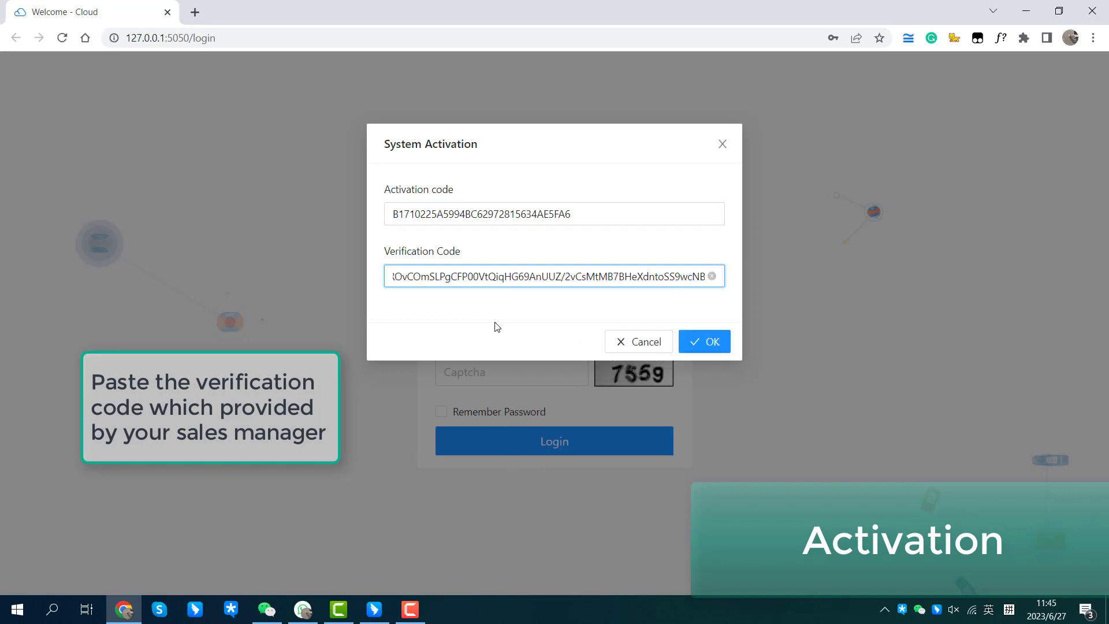
pyautogui.click(719, 346)
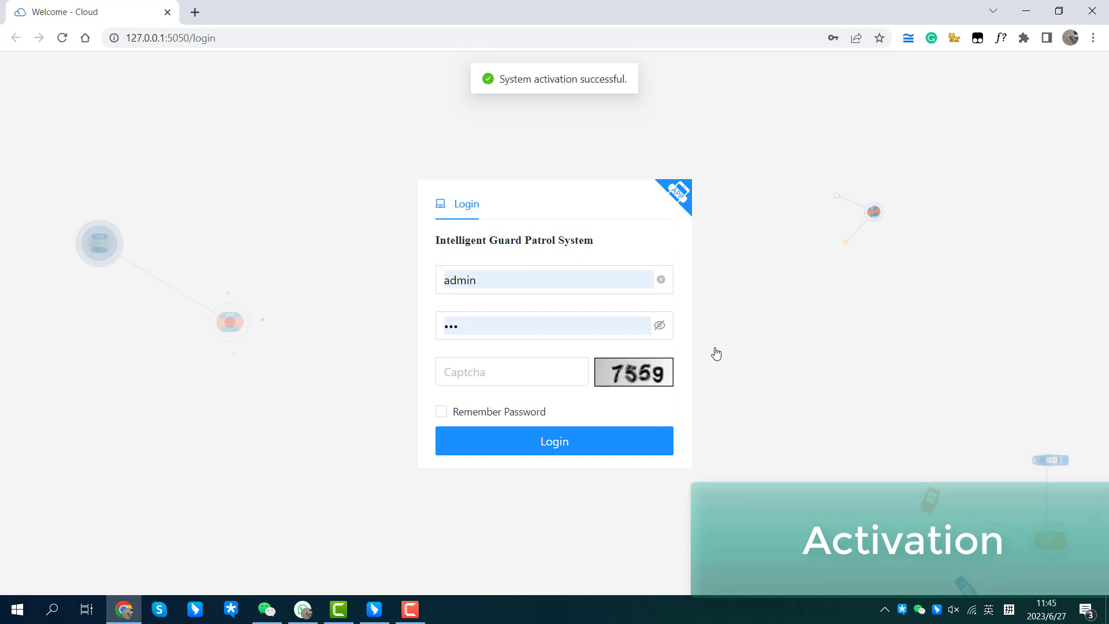
# Fill in the captcha code on the login form and log in with the prefilled admin account.
pyautogui.click(513, 375)
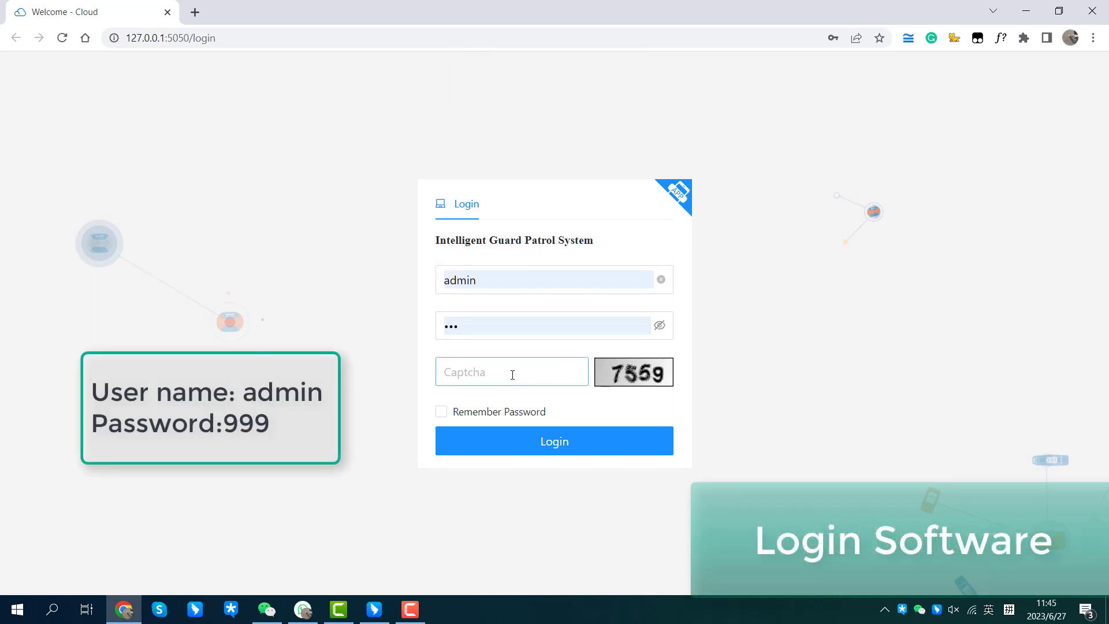
pyautogui.write('75')
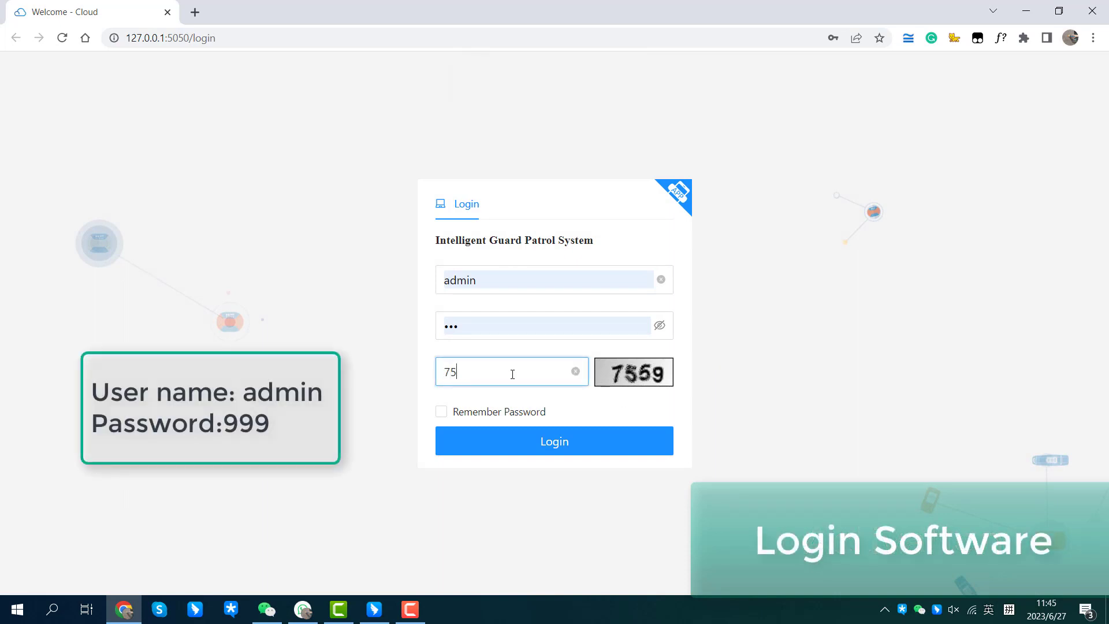
pyautogui.write('59')
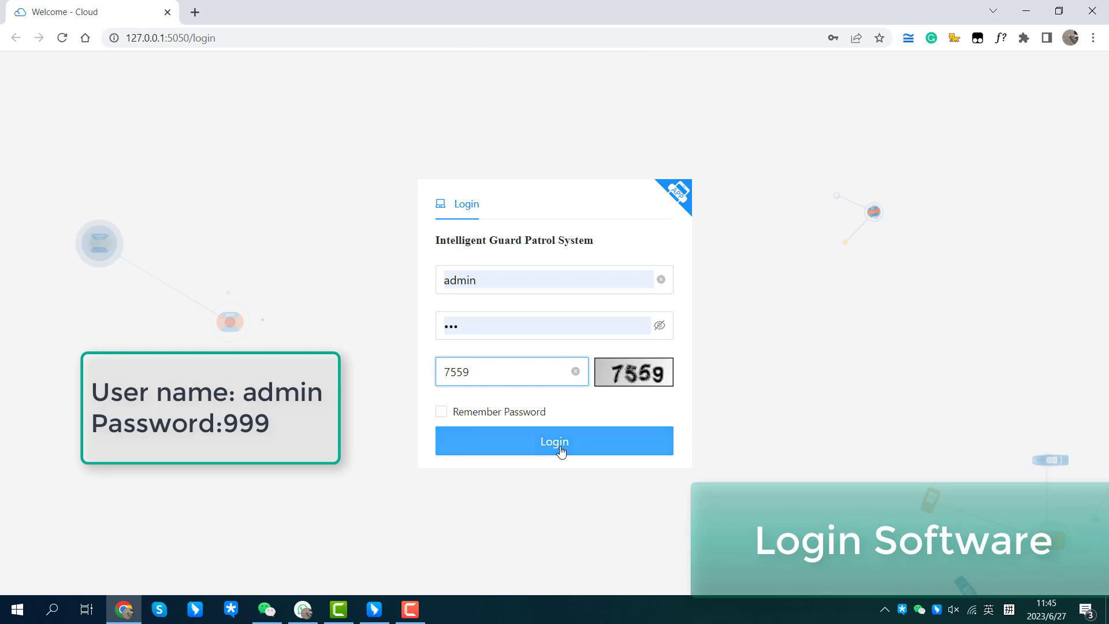
pyautogui.click(560, 451)
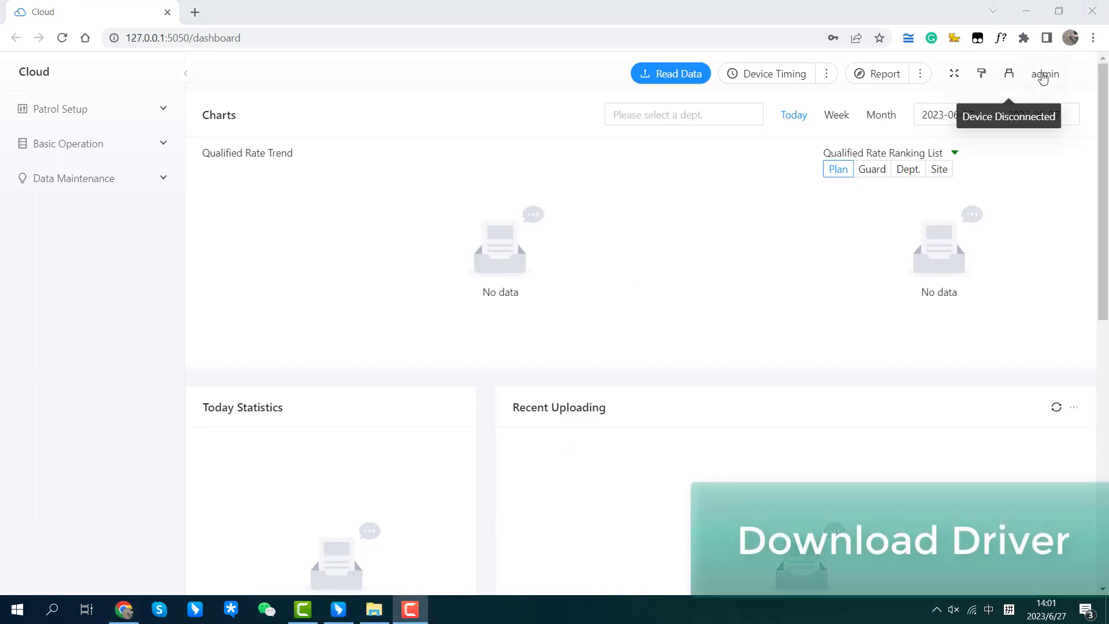
# Download the device driver package SetupEN_1.5.exe from the admin account's options and launch its installer.
pyautogui.moveTo(1044, 74)
pyautogui.click(1008, 140)
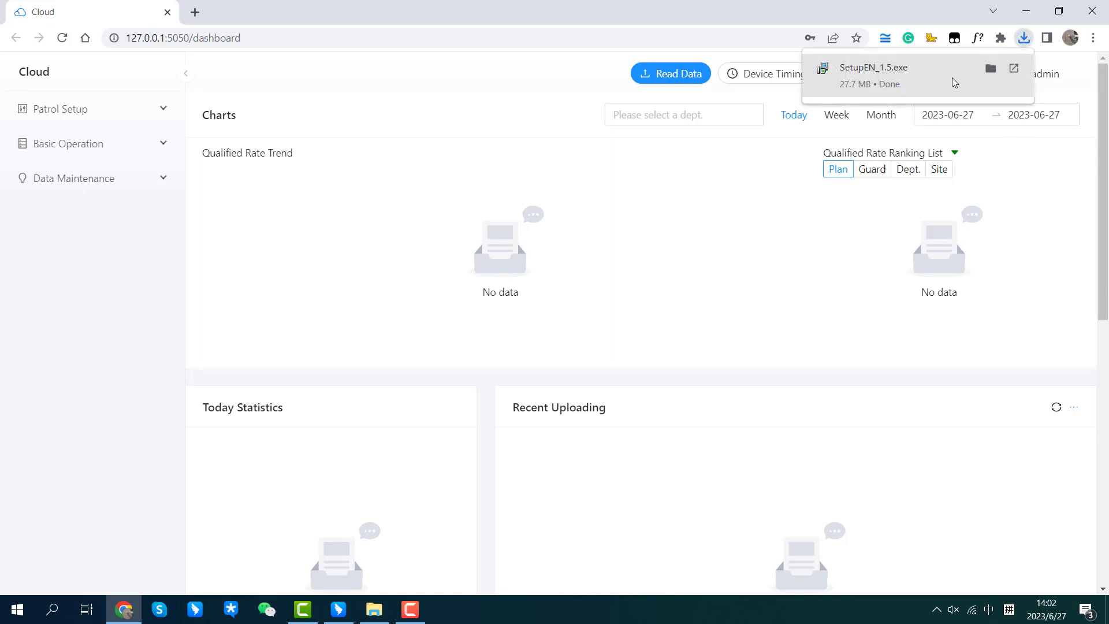
pyautogui.click(911, 81)
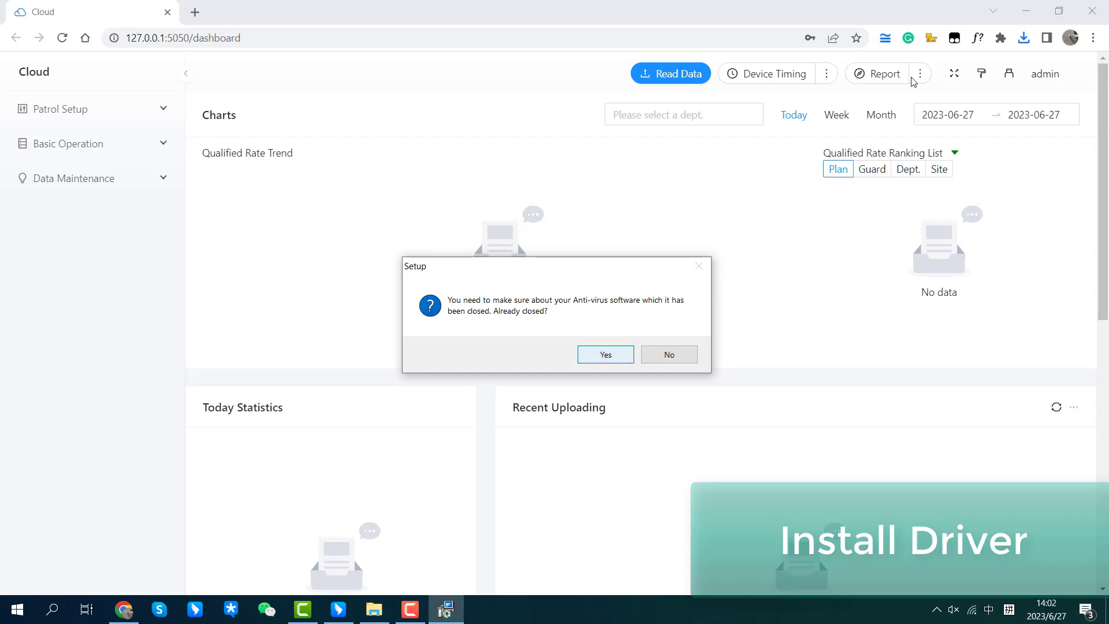
# Install JWM_Driver_1.5 together with the Silicon Laboratories CP210x USB to UART Bridge driver in its default location, and finish the setup.
pyautogui.press('Return')
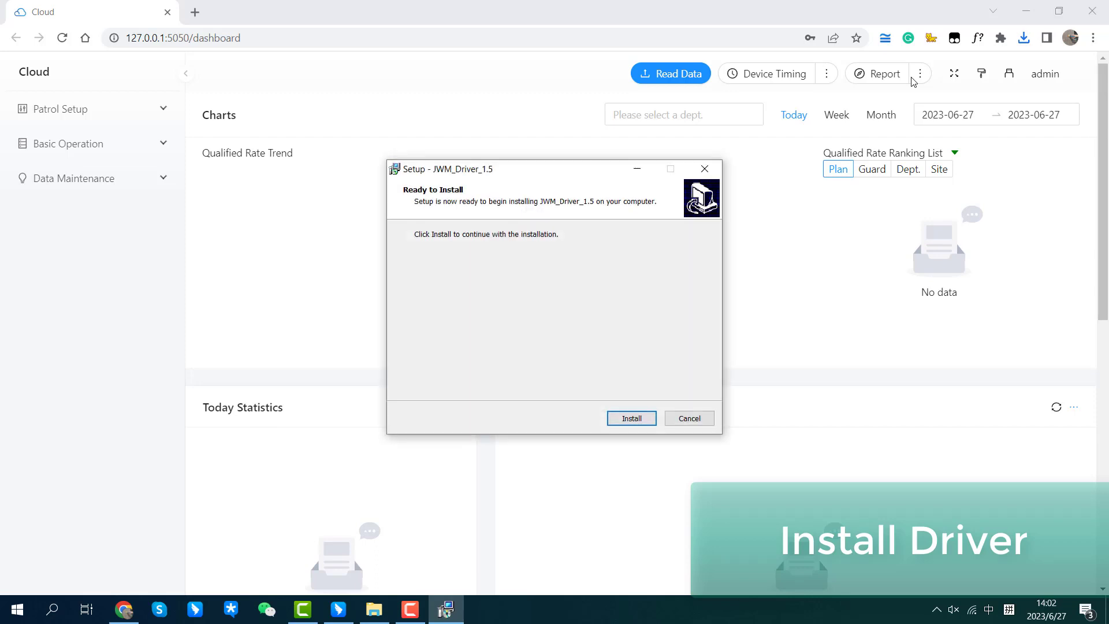
pyautogui.press('Return')
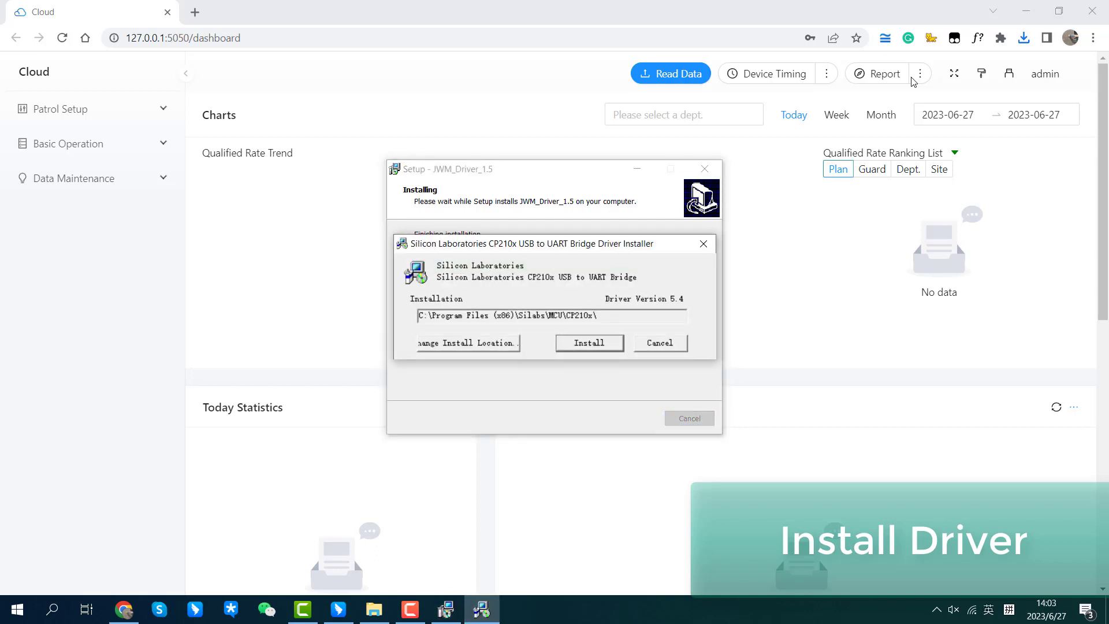
pyautogui.press('Return')
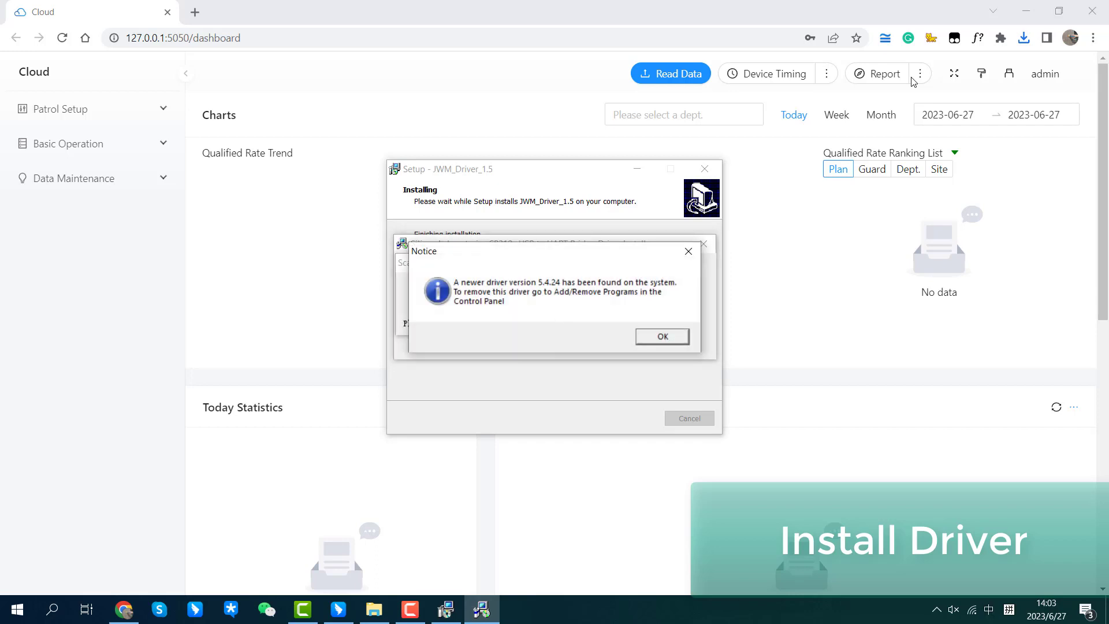
pyautogui.press('Return')
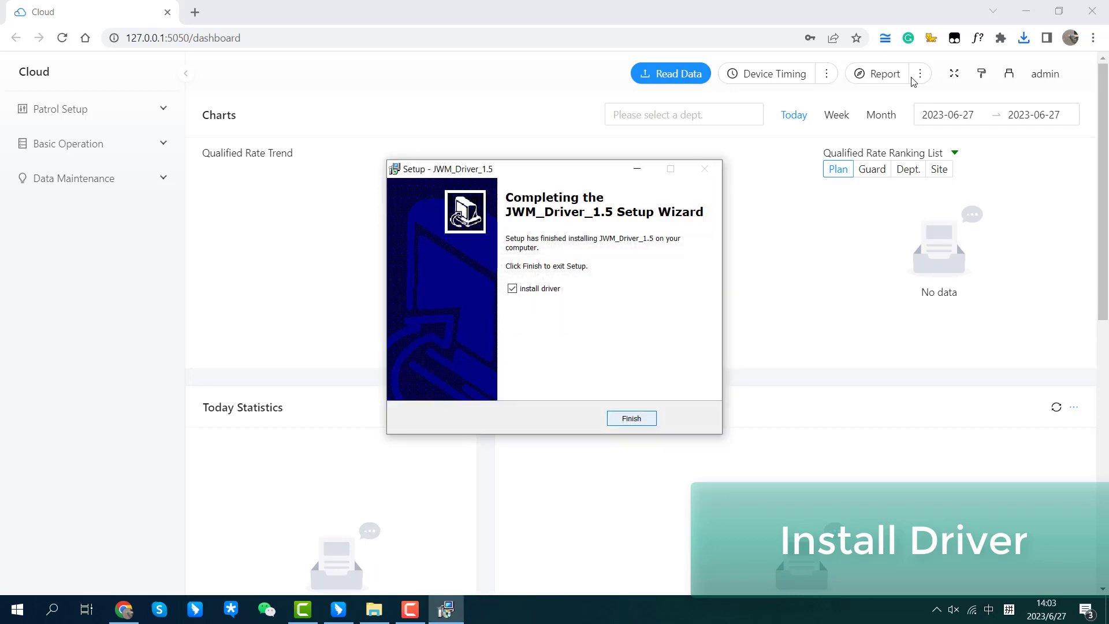
pyautogui.press('Return')
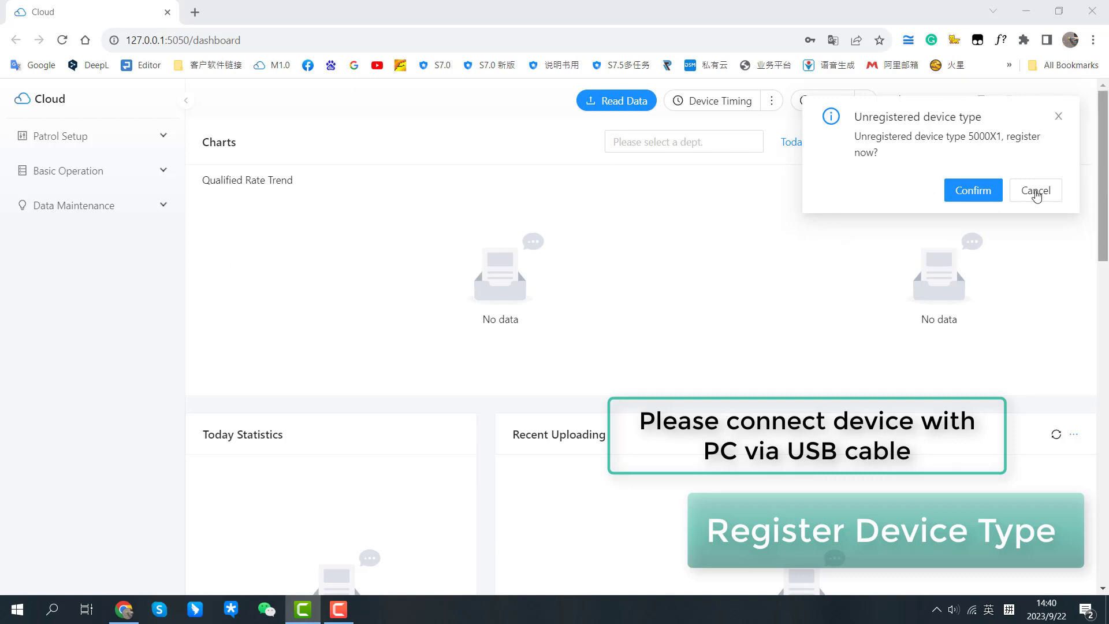
# Register the connected device type 5000X1 and dismiss the notification.
pyautogui.click(973, 190)
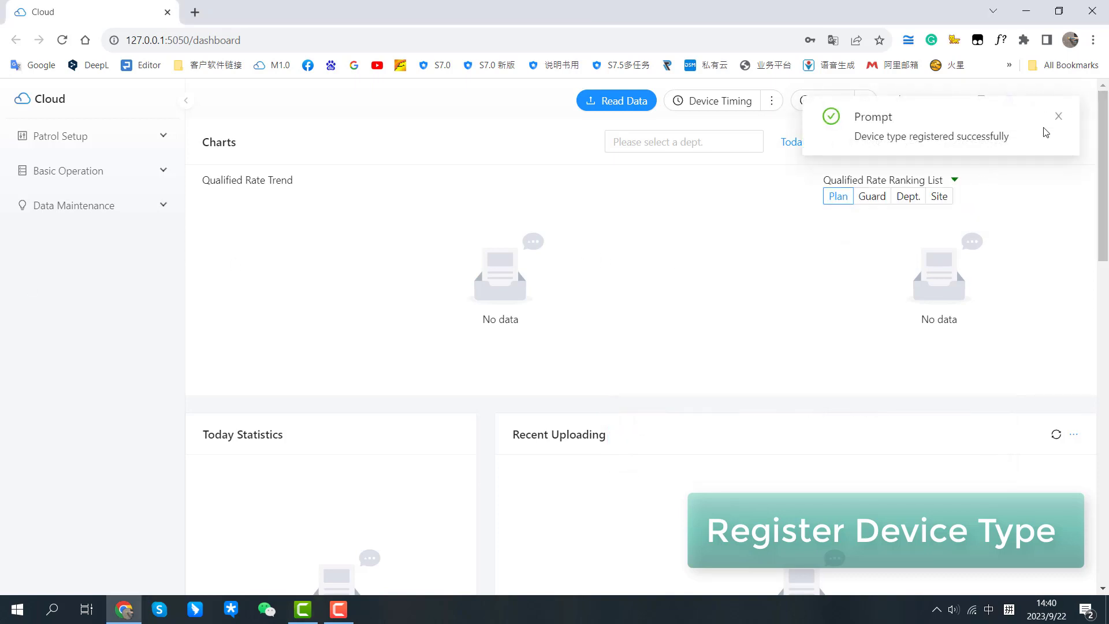
pyautogui.click(1058, 116)
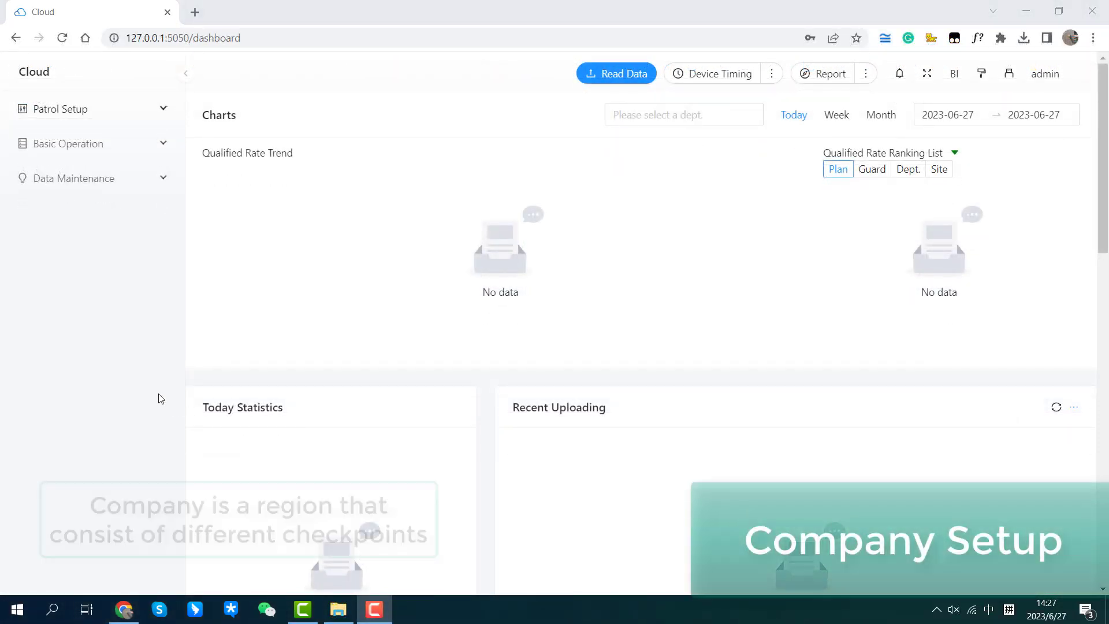
# Add a company named "group" in Company Setup and save it.
pyautogui.click(74, 110)
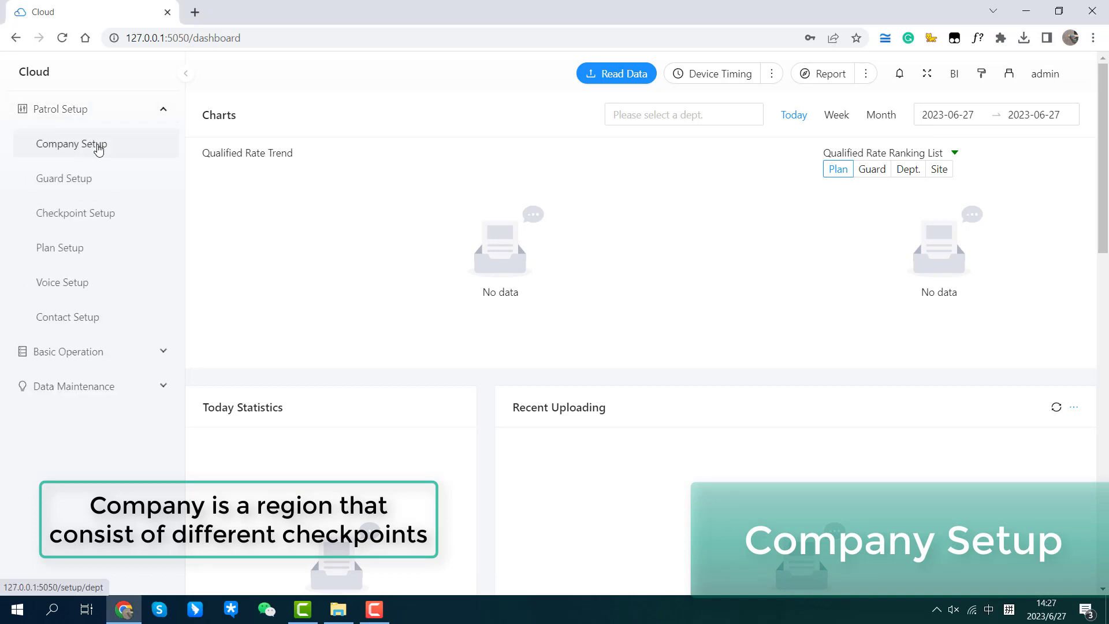
pyautogui.click(99, 149)
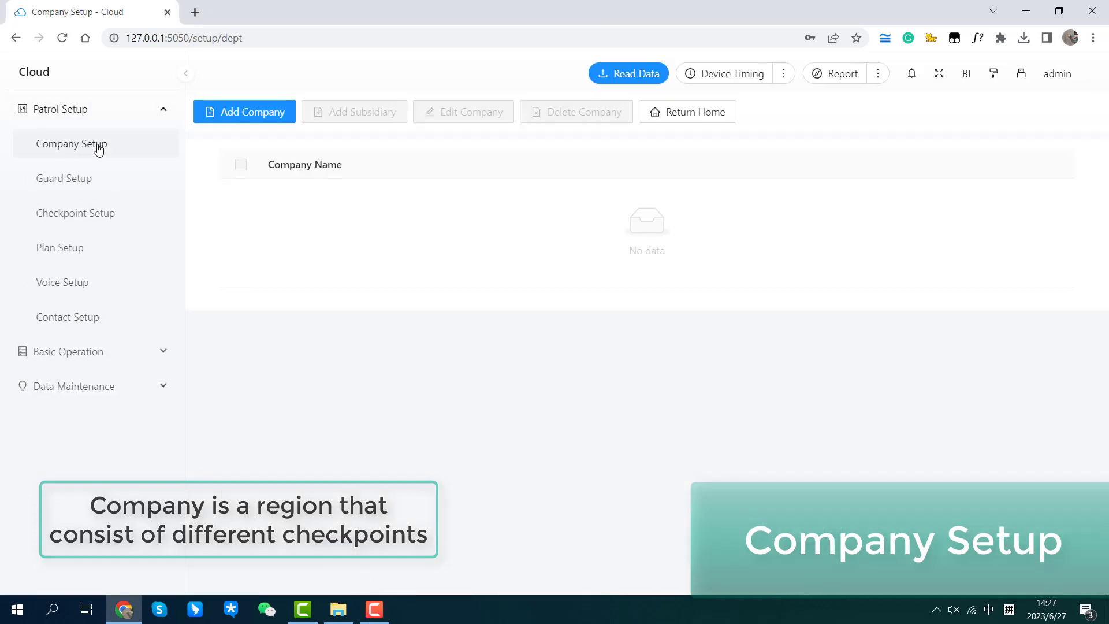
pyautogui.click(250, 115)
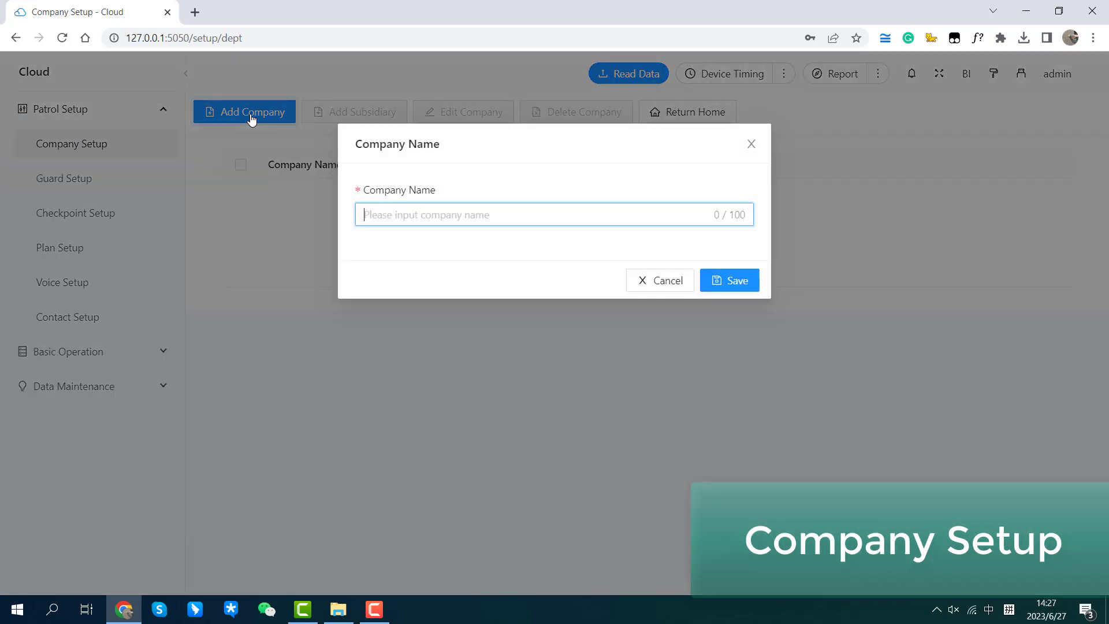
pyautogui.write('group')
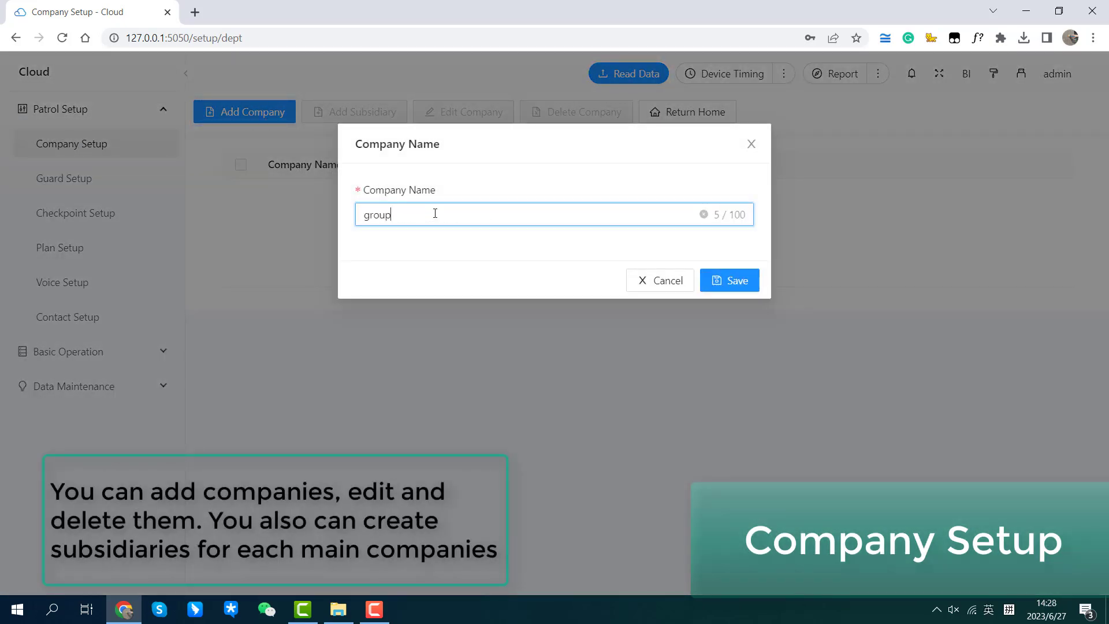
pyautogui.click(733, 280)
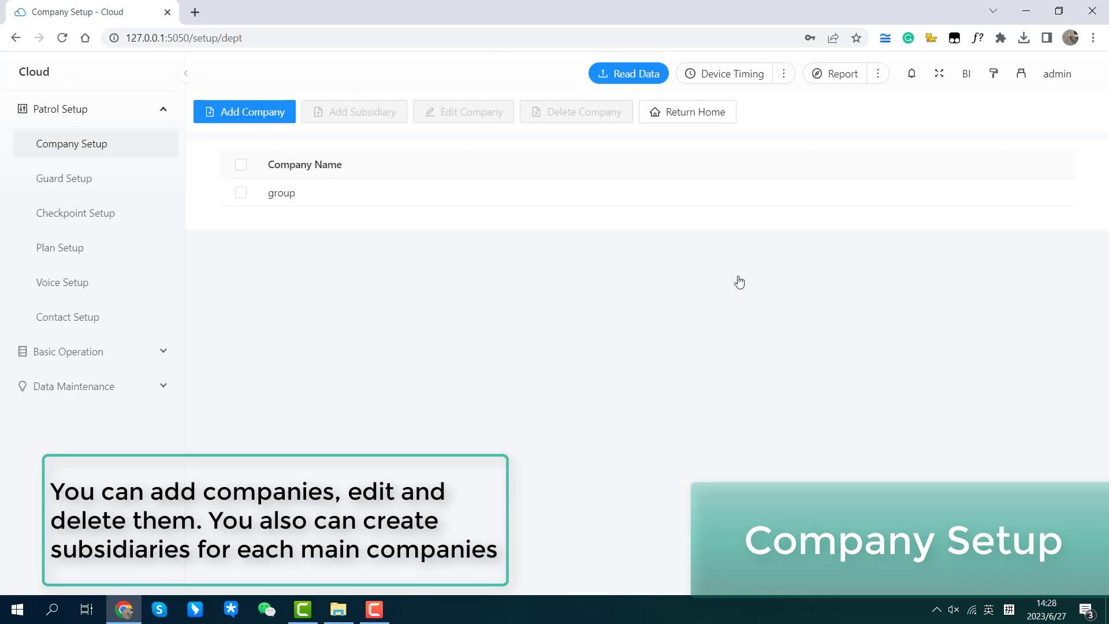
# Add a subsidiary named "room 1" under the company group and expand group to list it.
pyautogui.click(241, 193)
pyautogui.click(355, 112)
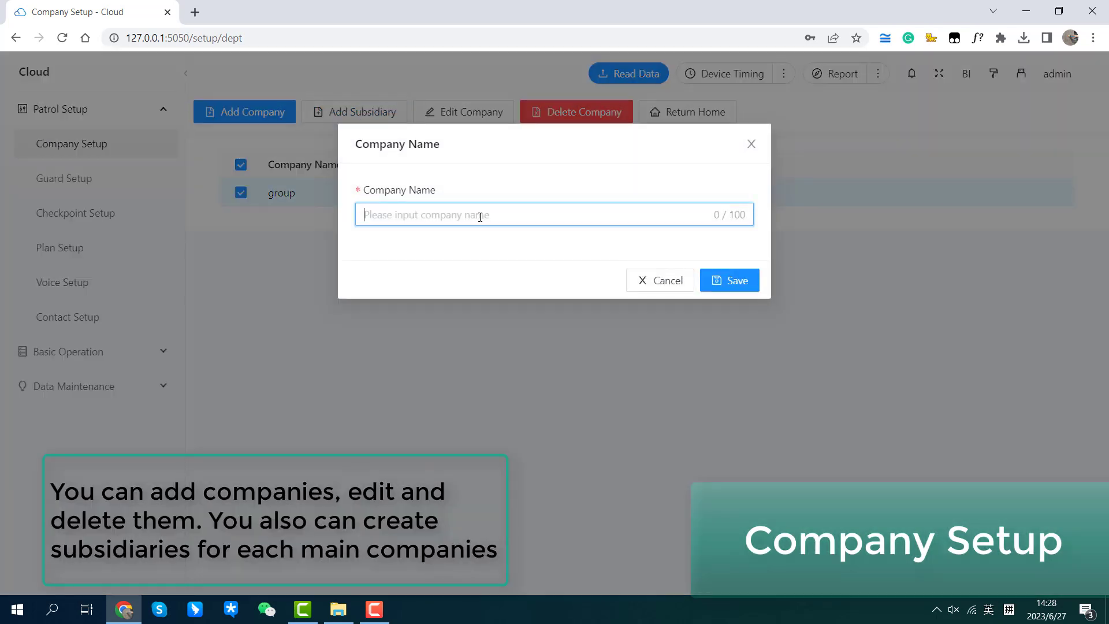
pyautogui.write('room 1')
pyautogui.click(730, 280)
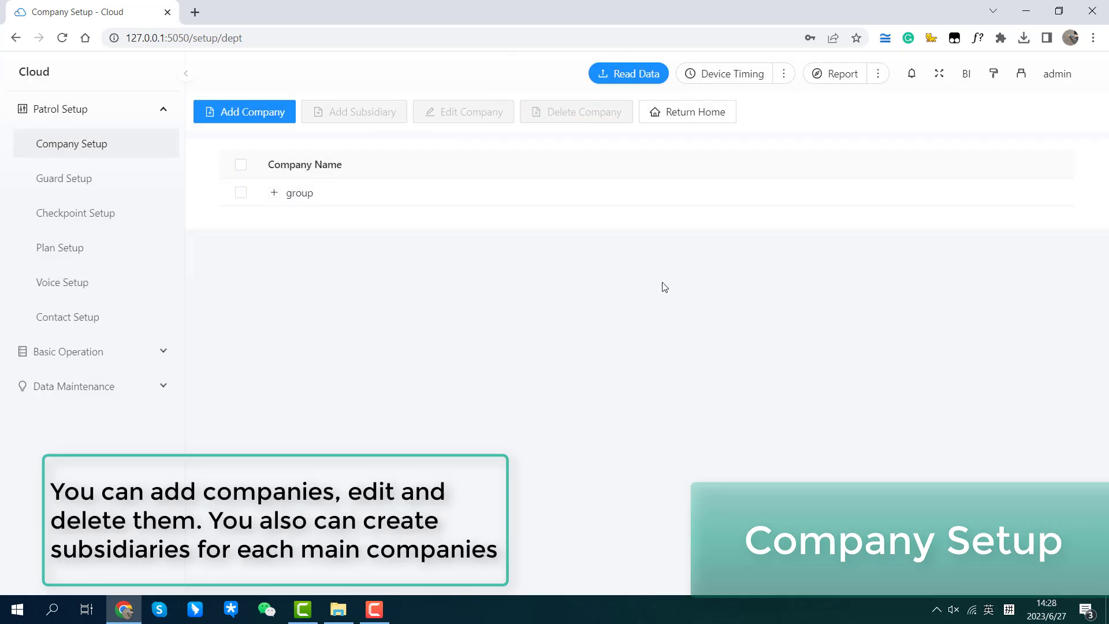
pyautogui.click(276, 196)
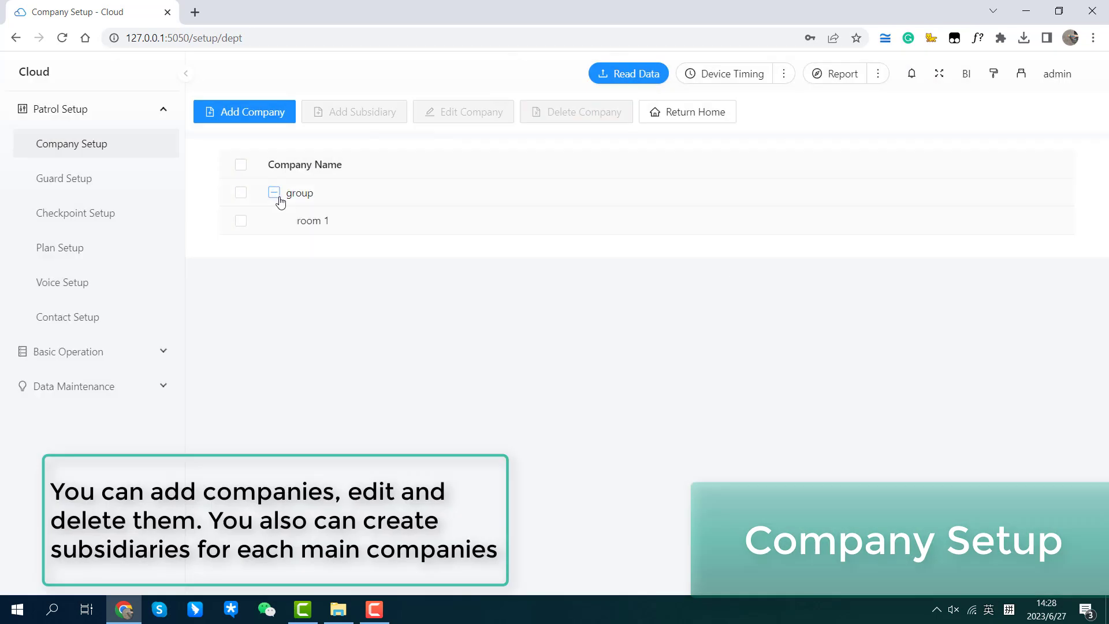
# Add a second company named "video room" and save it.
pyautogui.click(241, 193)
pyautogui.click(222, 111)
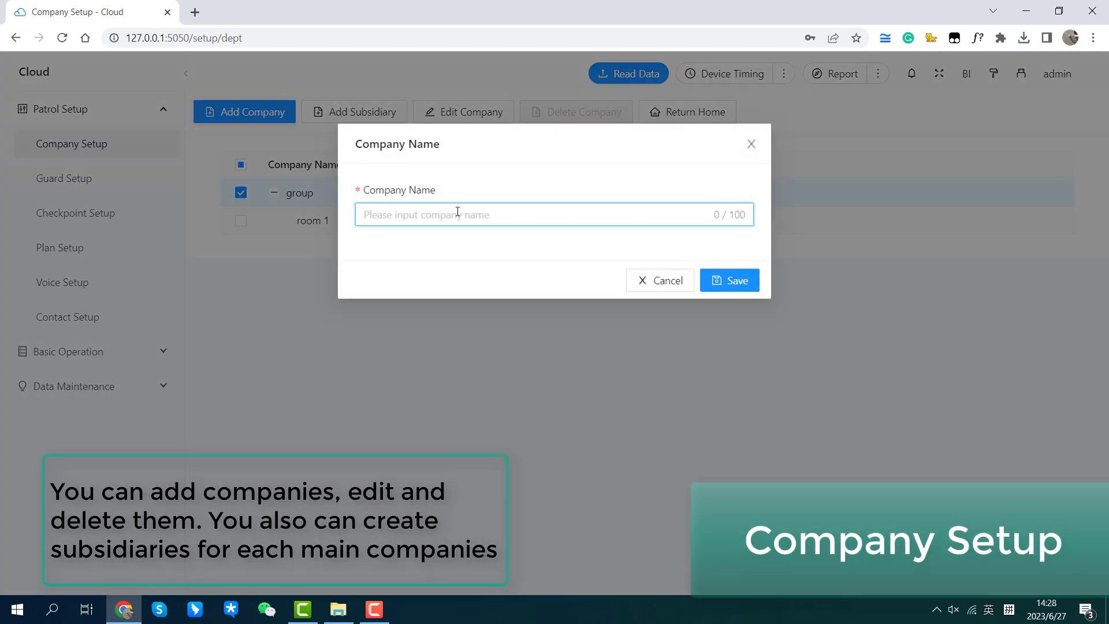
pyautogui.write('v')
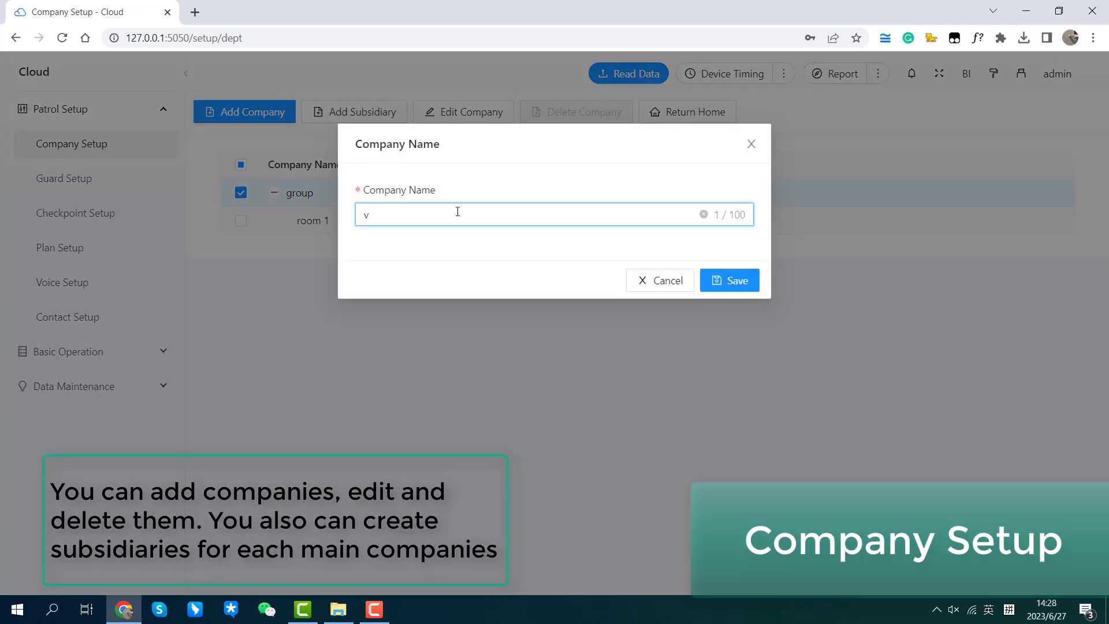
pyautogui.write('ideo room')
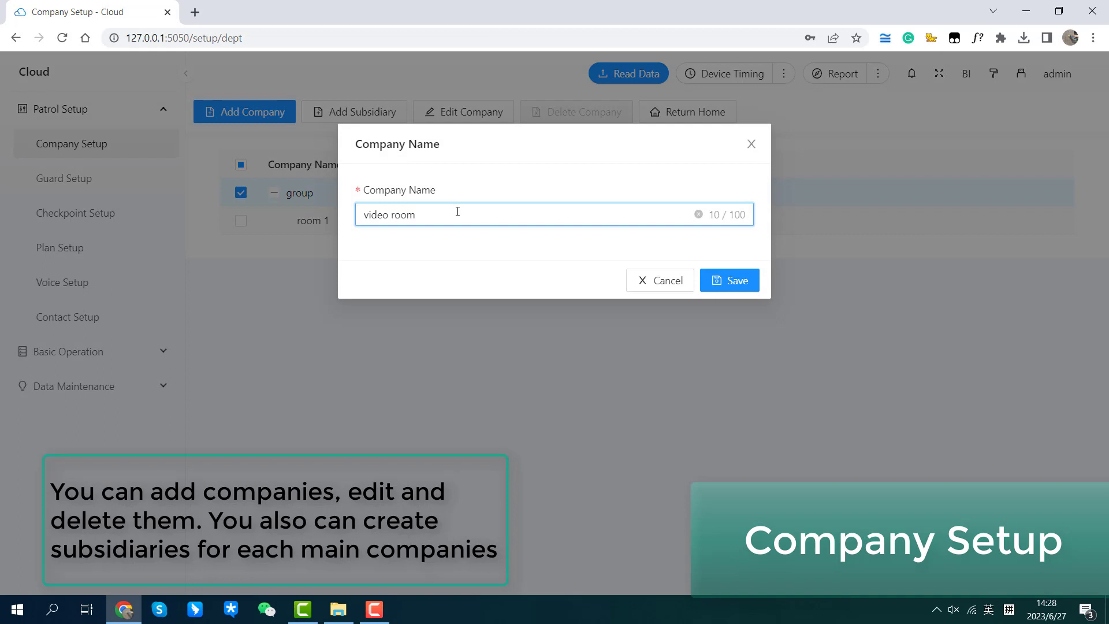
pyautogui.click(731, 281)
pyautogui.click(275, 193)
pyautogui.click(274, 193)
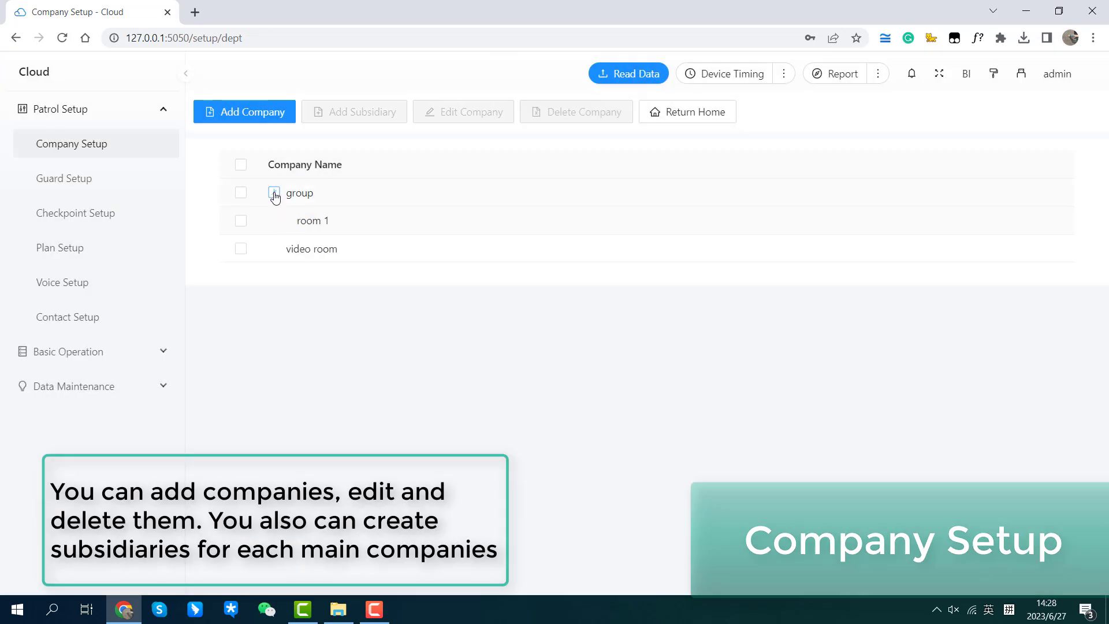
# Add a subsidiary named "room 2" under the company group, save it, and collapse group.
pyautogui.click(241, 193)
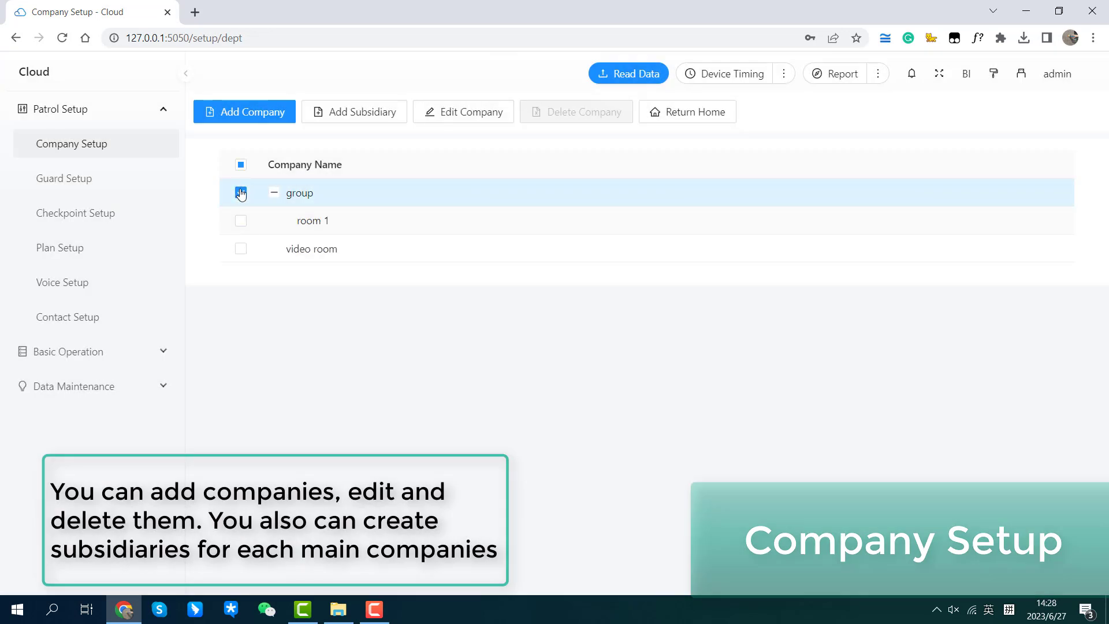
pyautogui.click(363, 113)
pyautogui.write('room 2')
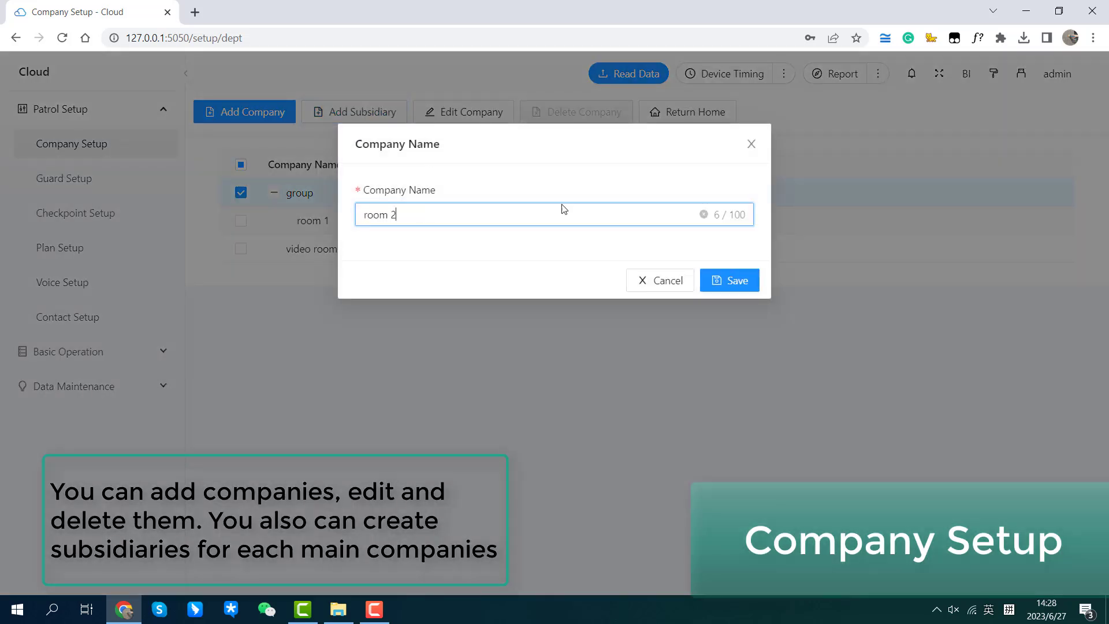
pyautogui.click(738, 282)
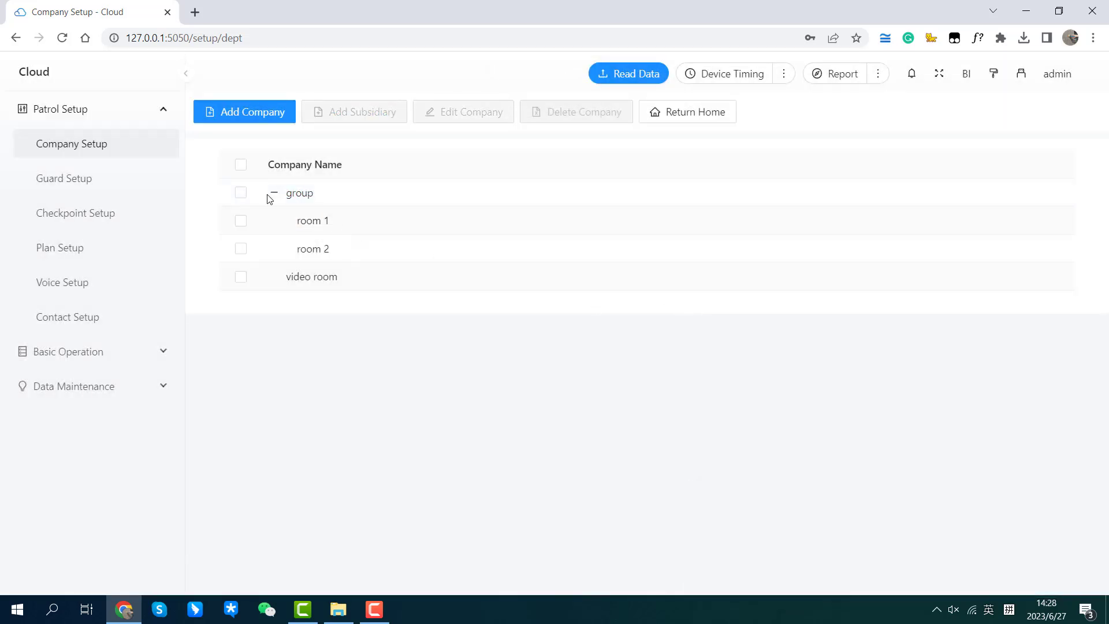
pyautogui.click(274, 194)
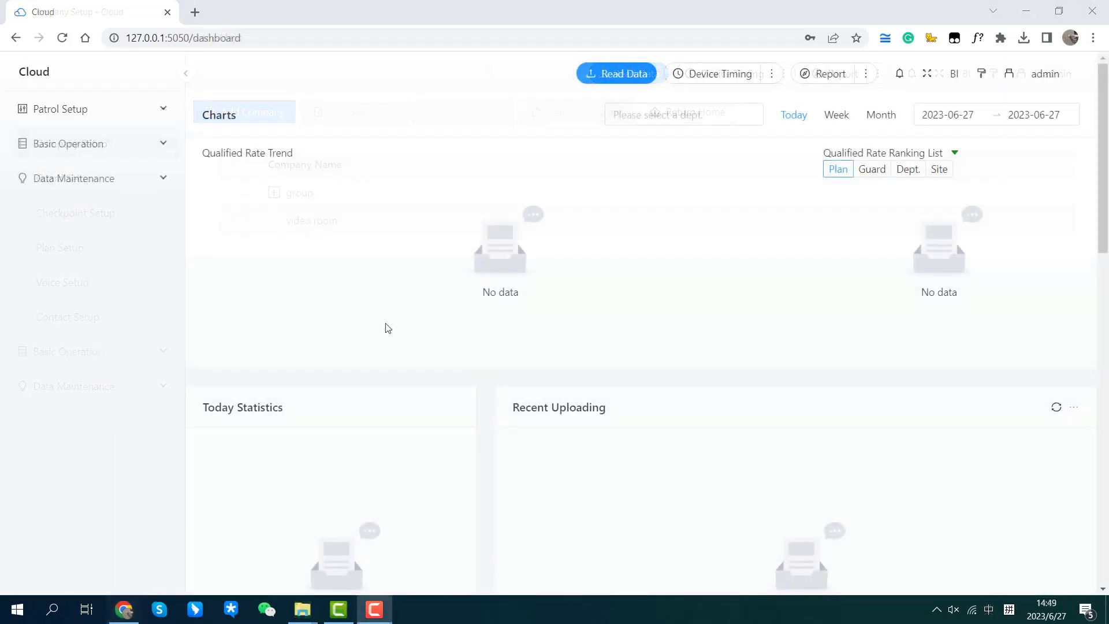
# In Checkpoint Setup, batch-read the checkpoints from the connected device into room 1 under group.
pyautogui.click(83, 114)
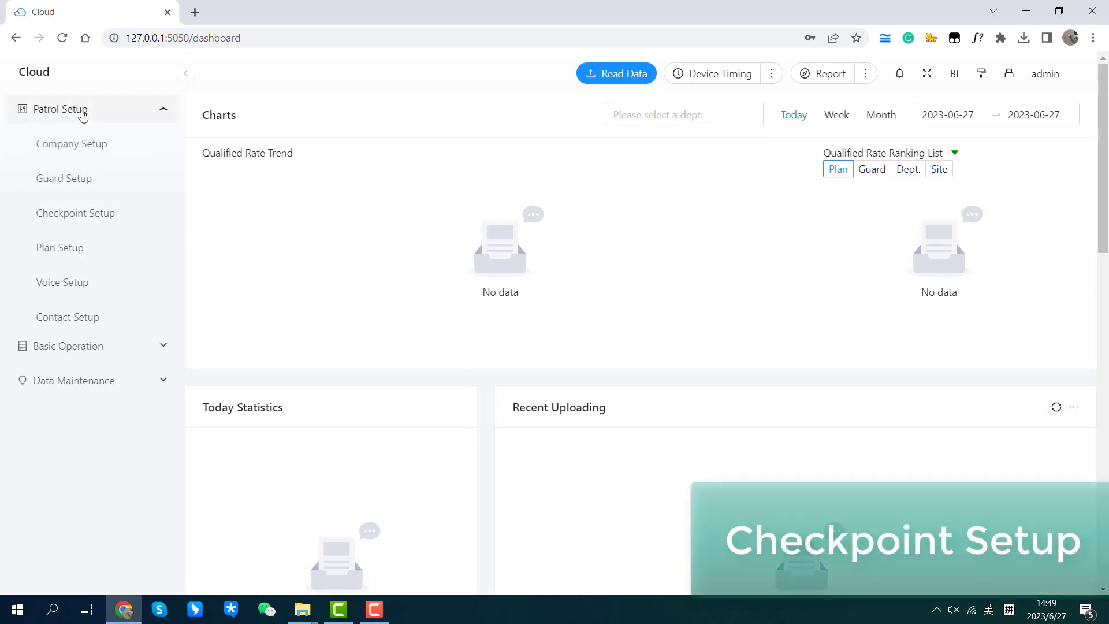
pyautogui.click(105, 220)
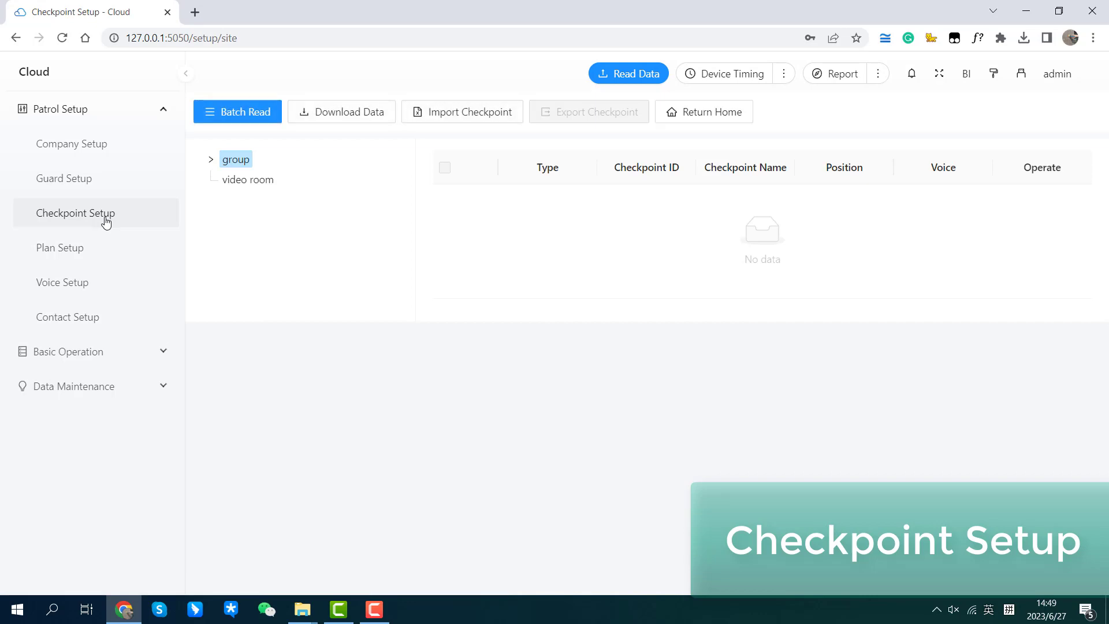
pyautogui.click(211, 162)
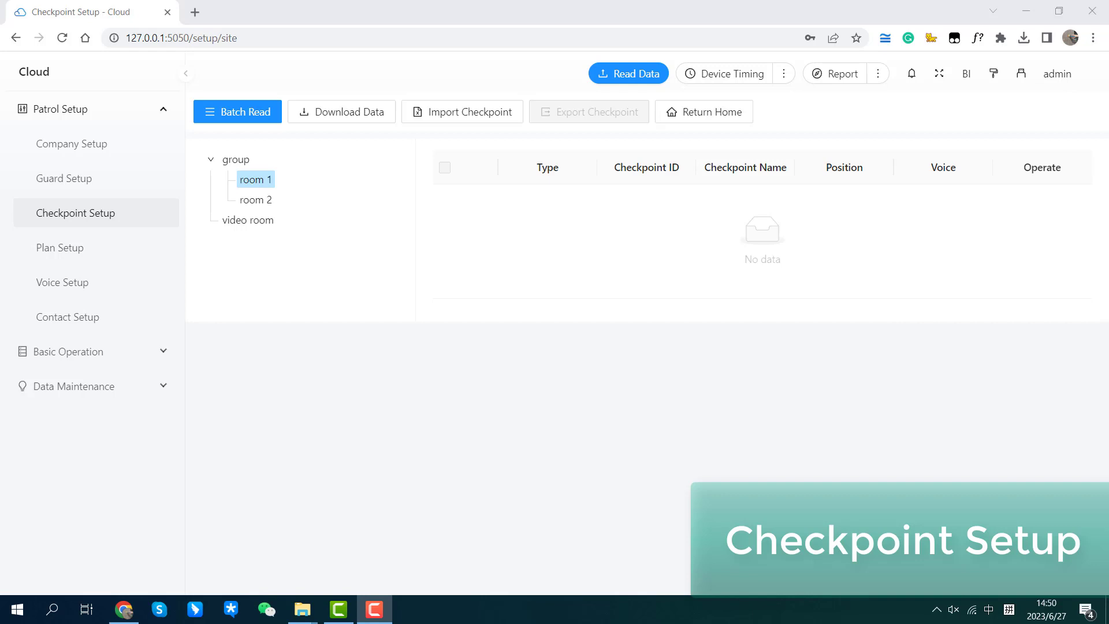
pyautogui.click(248, 114)
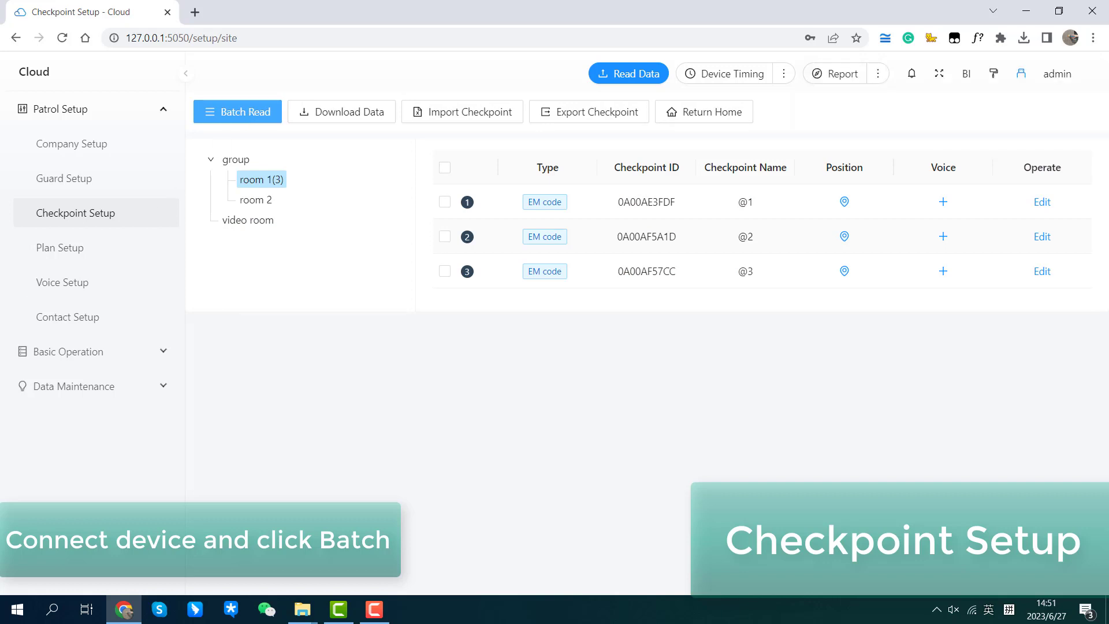
pyautogui.press('F10')
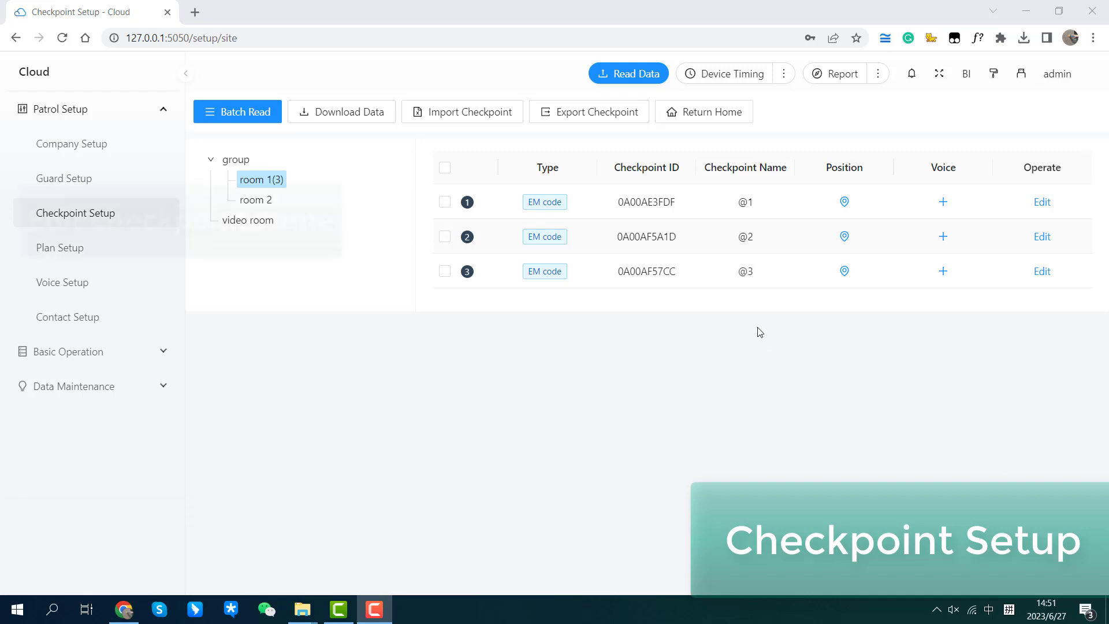
# Rename the first checkpoint of room 1 as "doorA" and save it.
pyautogui.click(1043, 202)
pyautogui.moveTo(433, 279); pyautogui.dragTo(341, 287)
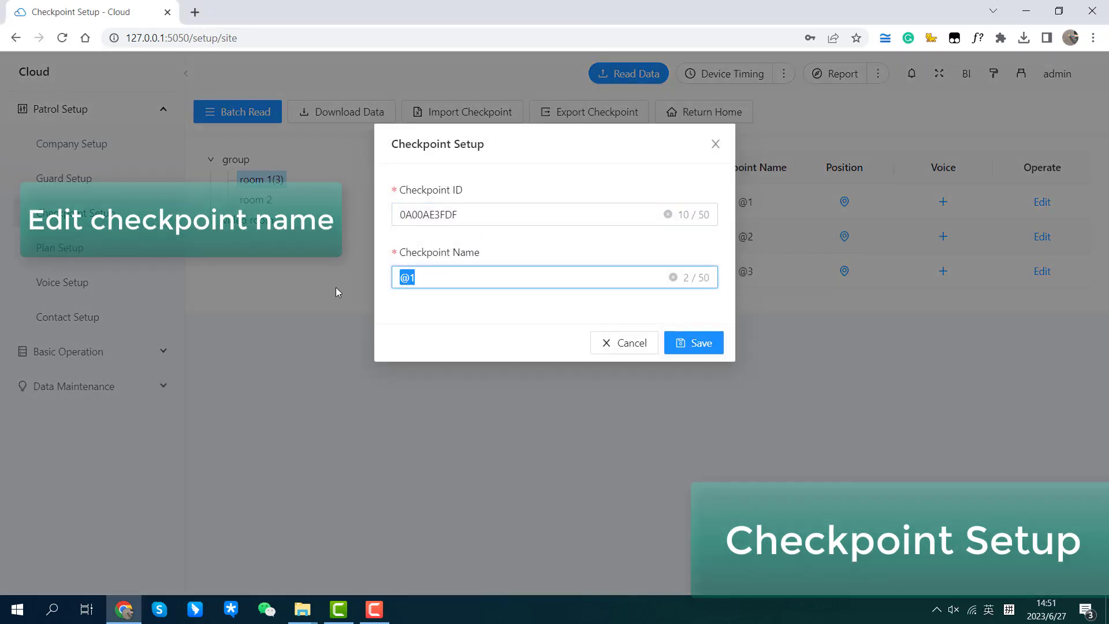
pyautogui.write('doorA')
pyautogui.click(694, 344)
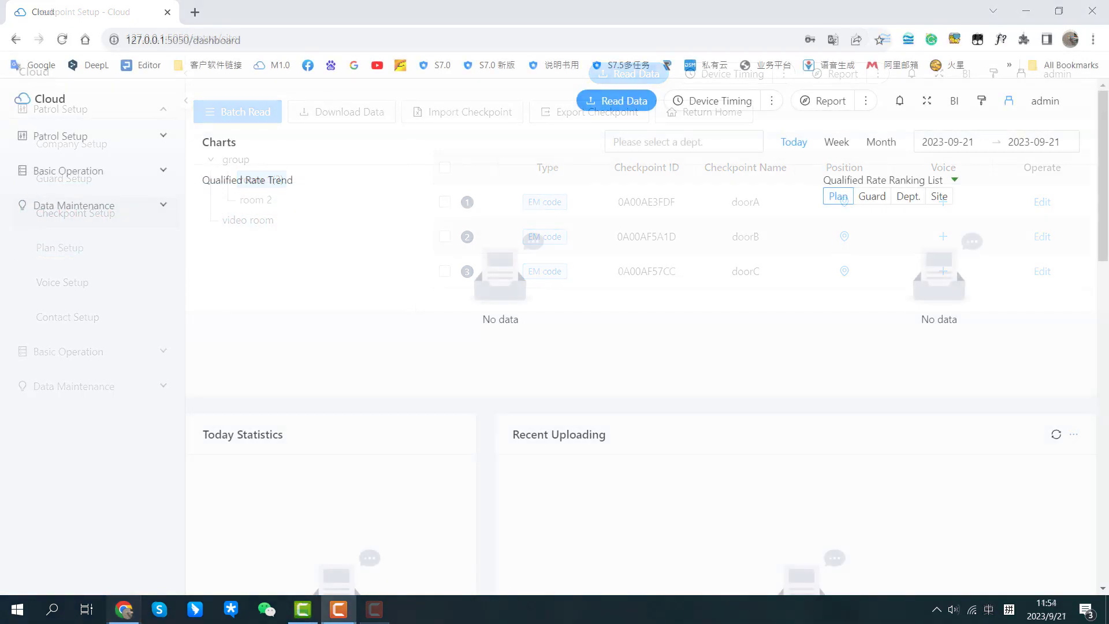
# In Guard Setup, add a guard named "staff A" to room 1 under group and save it.
pyautogui.click(81, 137)
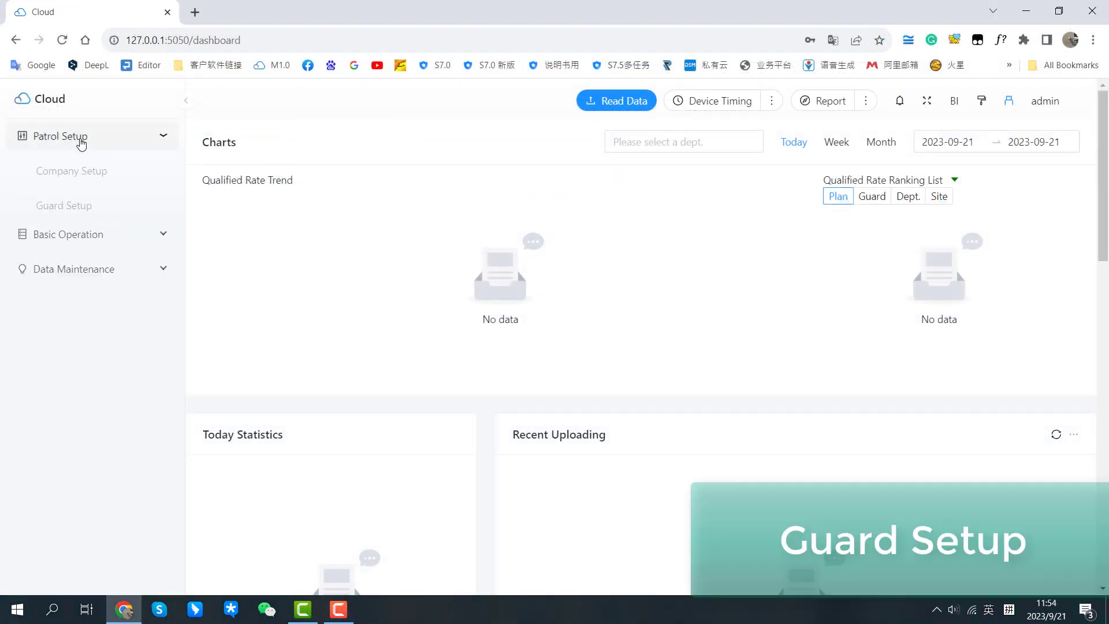
pyautogui.click(95, 212)
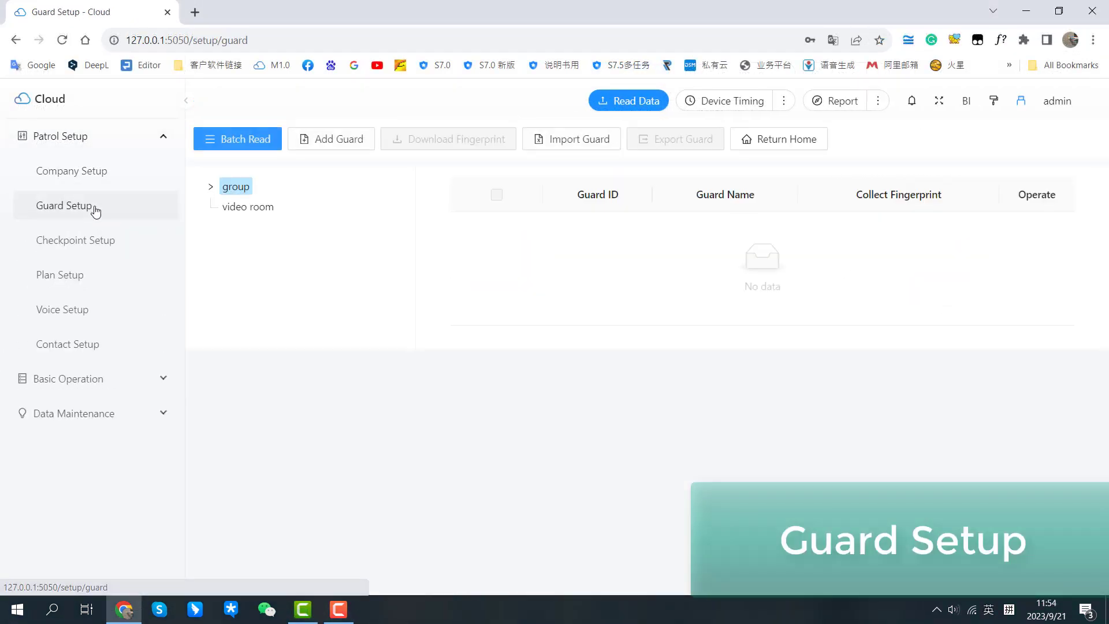
pyautogui.click(212, 187)
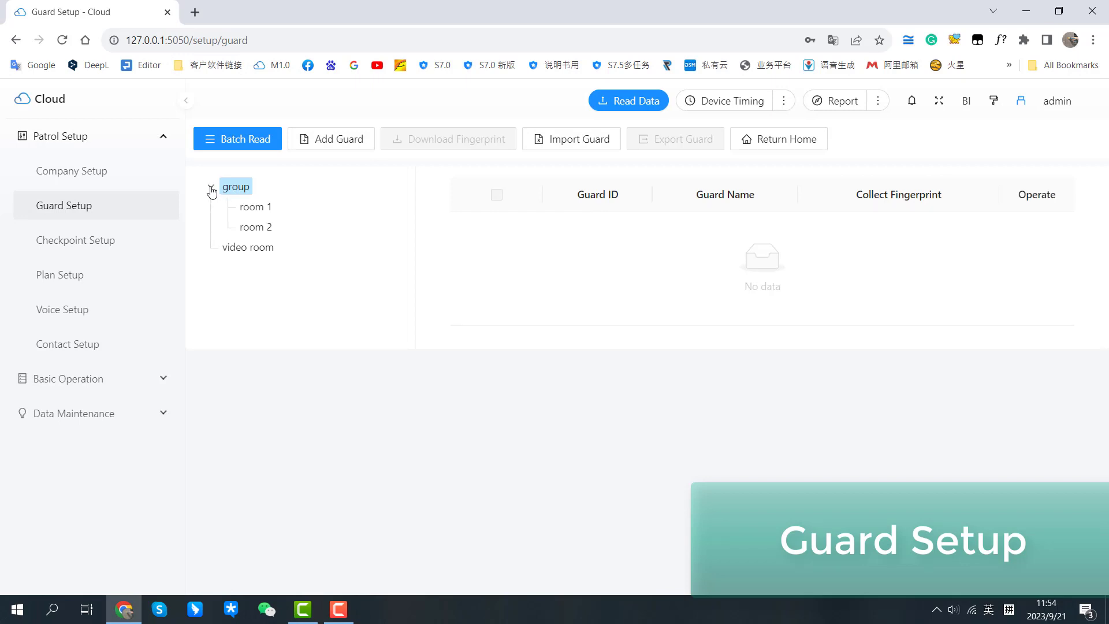
pyautogui.click(264, 211)
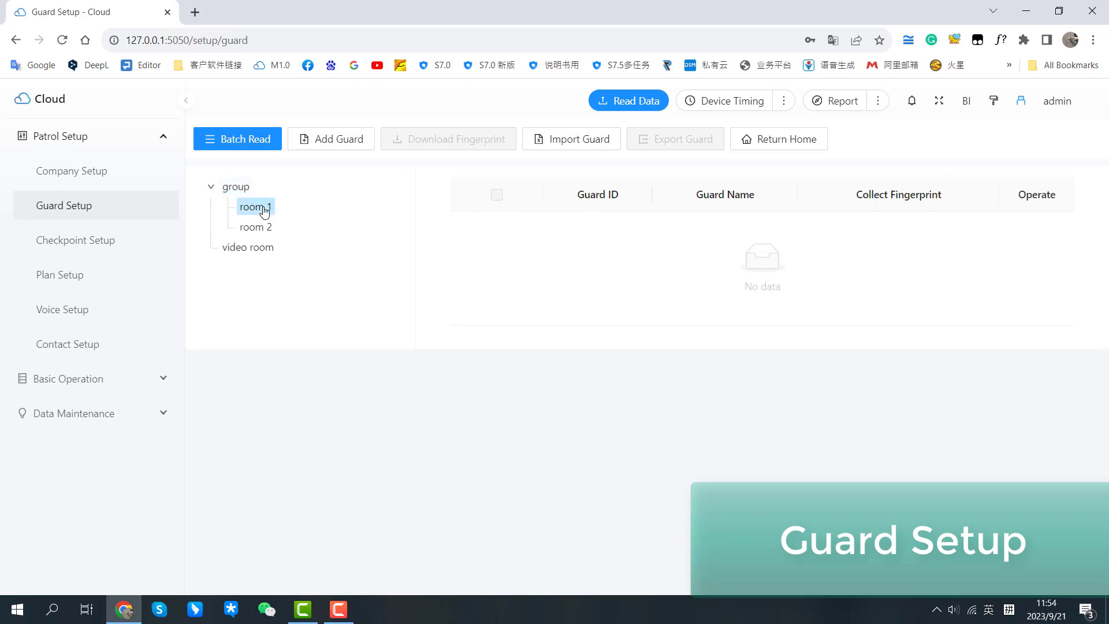
pyautogui.click(350, 145)
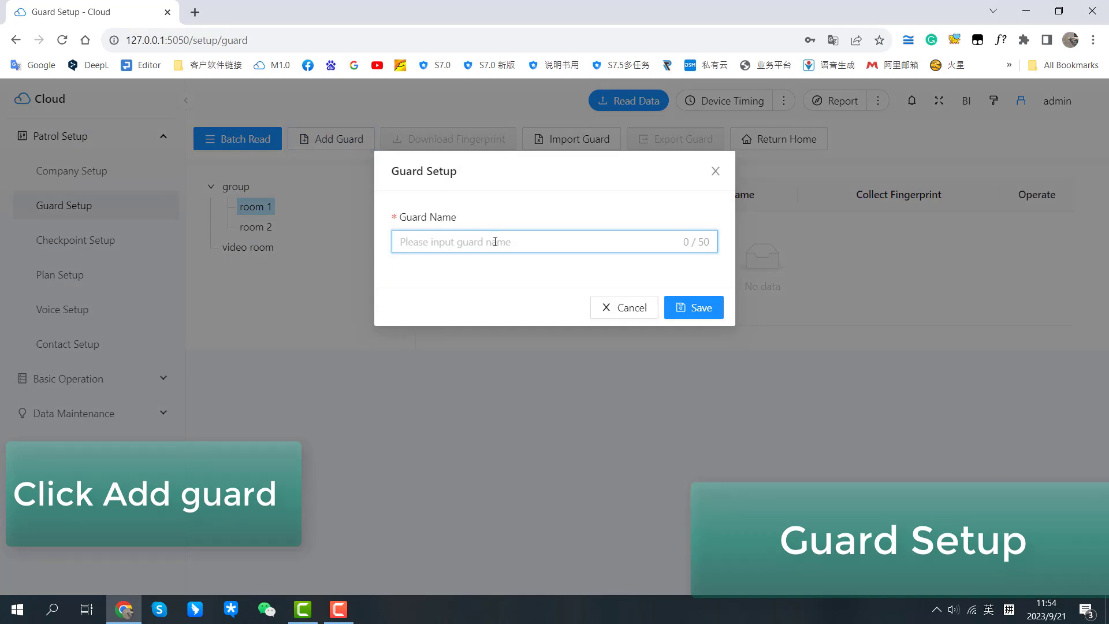
pyautogui.write('staff A')
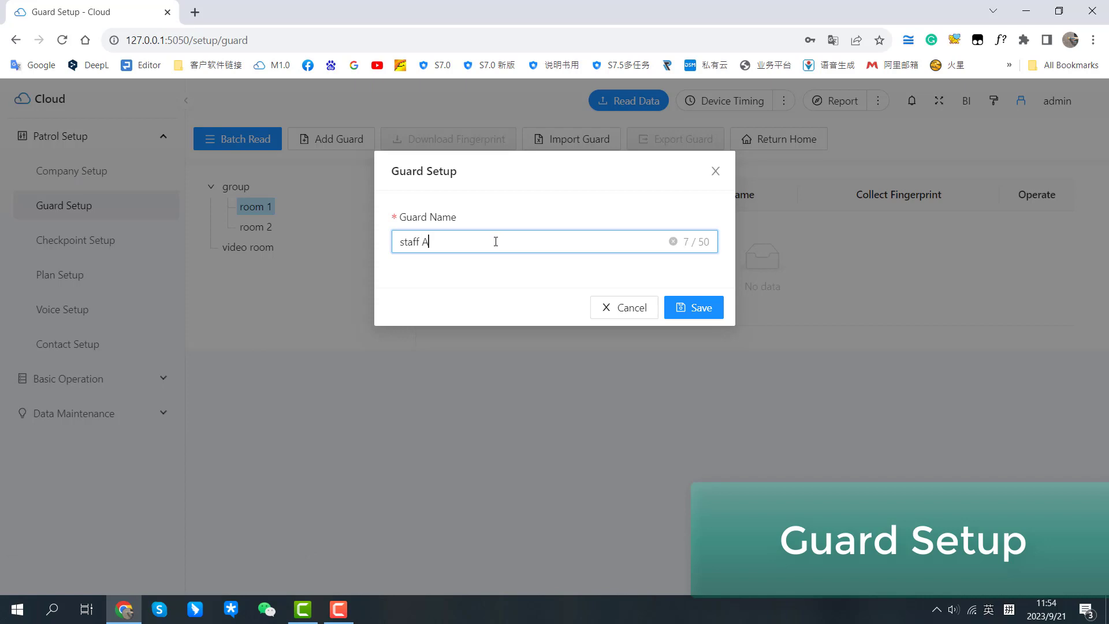
pyautogui.click(705, 313)
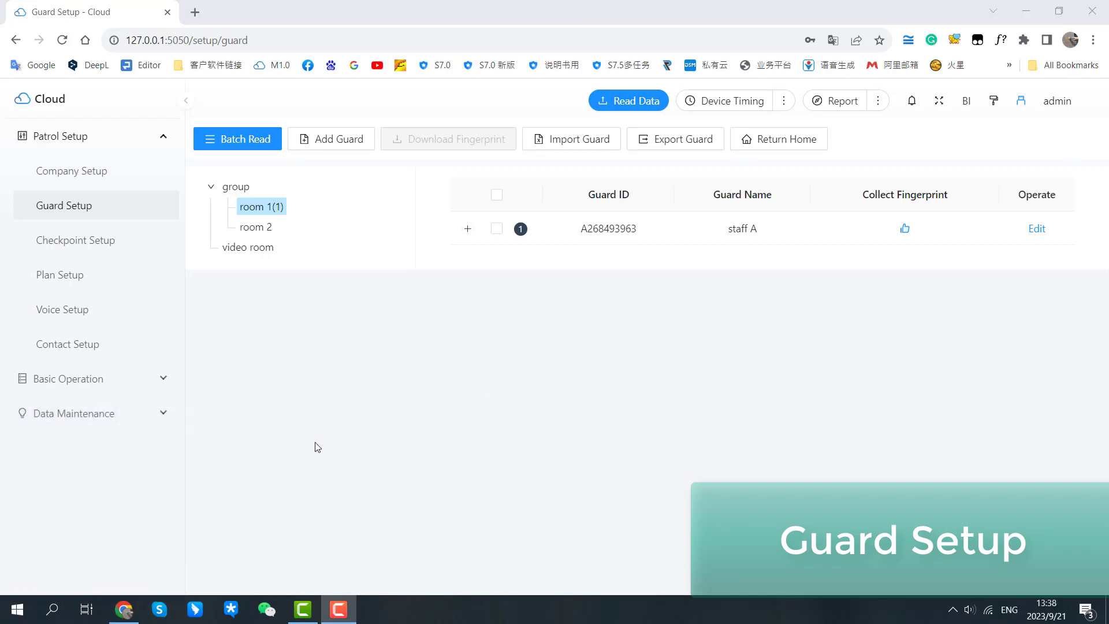
# Collect a fingerprint for guard staff A and save it under the name "staff A thumb".
pyautogui.moveTo(1021, 102)
pyautogui.click(905, 229)
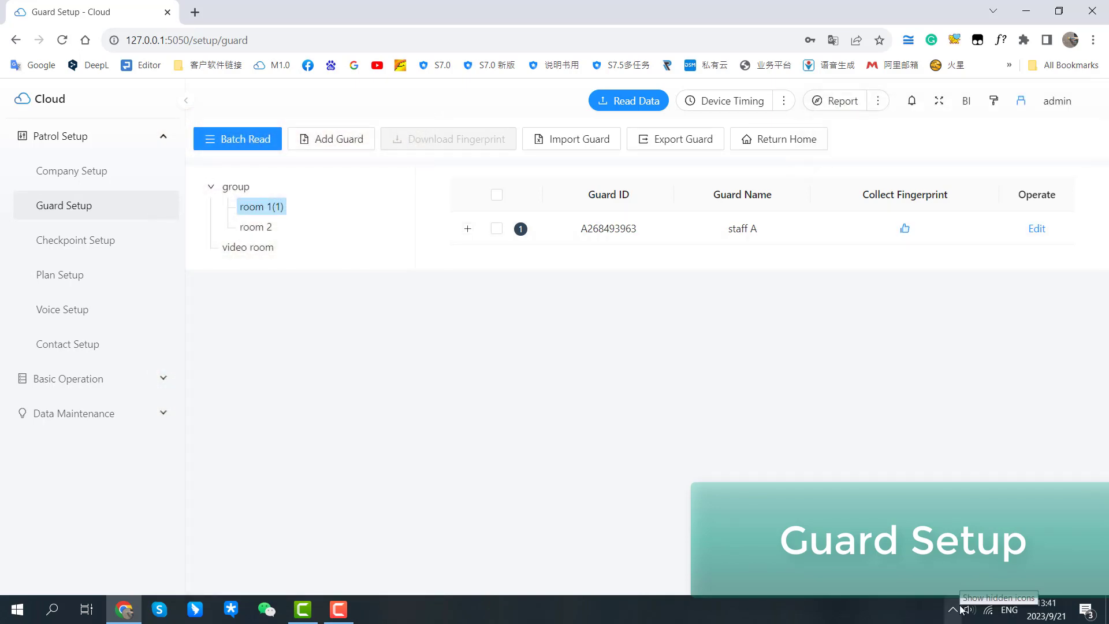
pyautogui.click(468, 229)
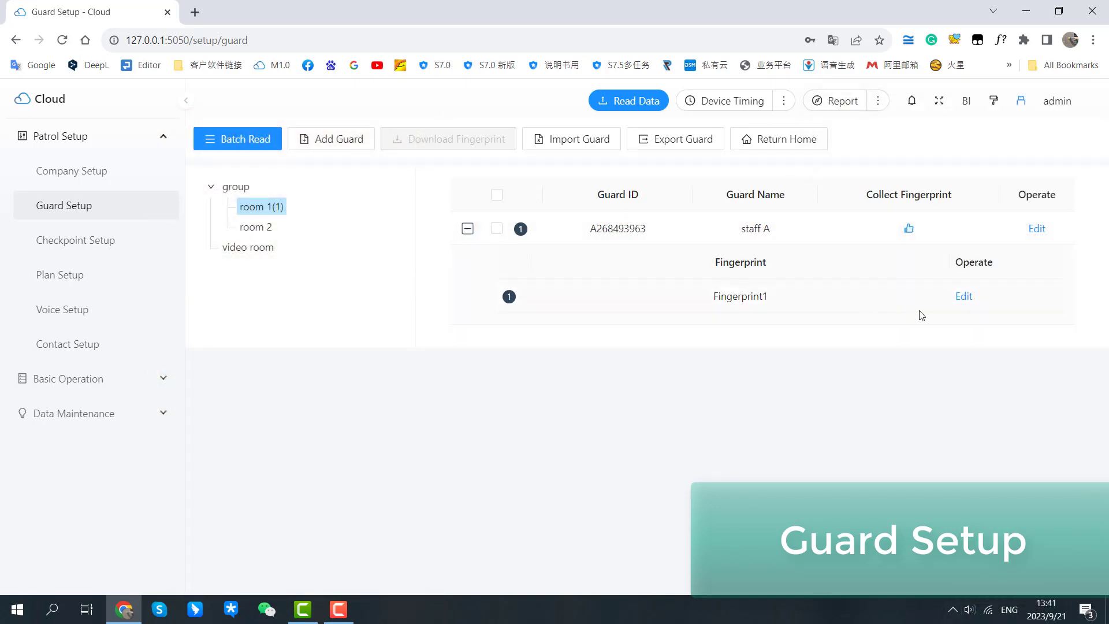
pyautogui.click(961, 298)
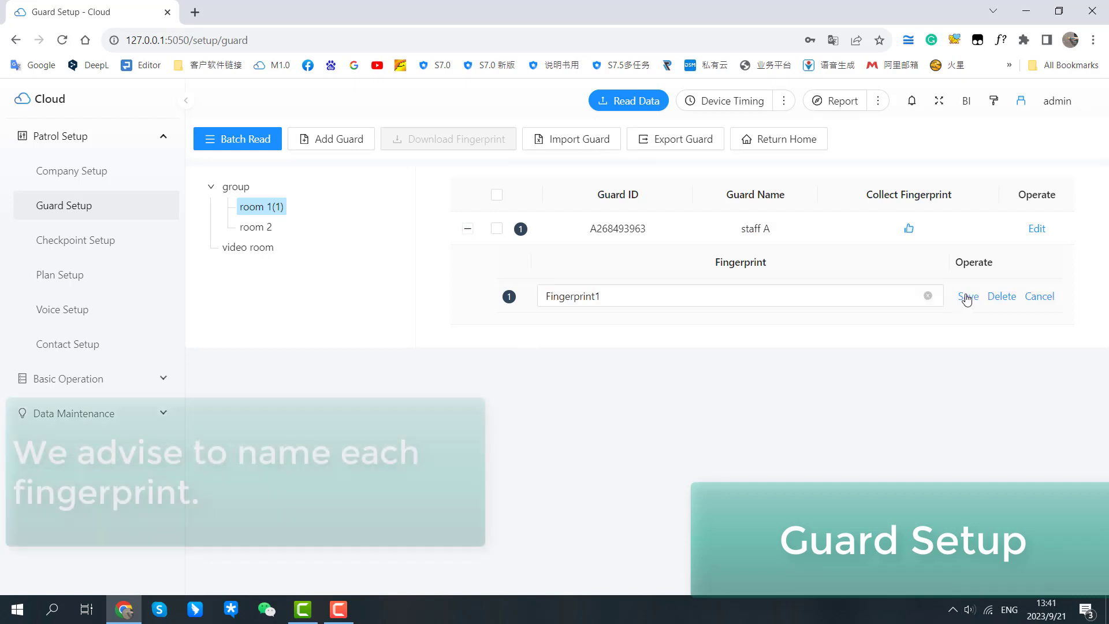
pyautogui.moveTo(608, 295); pyautogui.dragTo(461, 286)
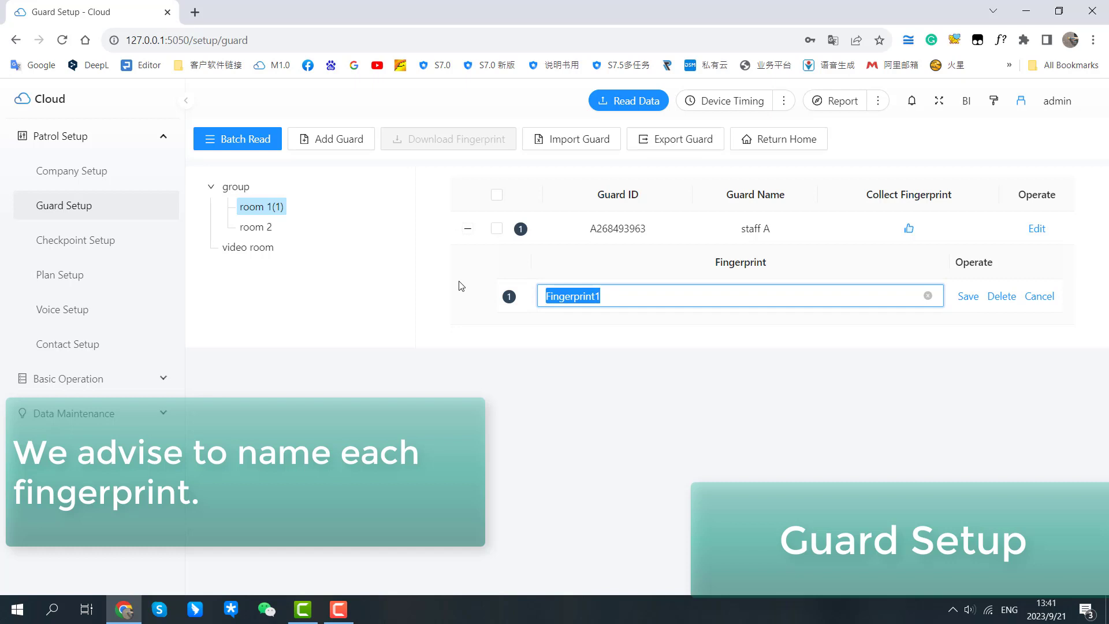
pyautogui.write('staff A thumb')
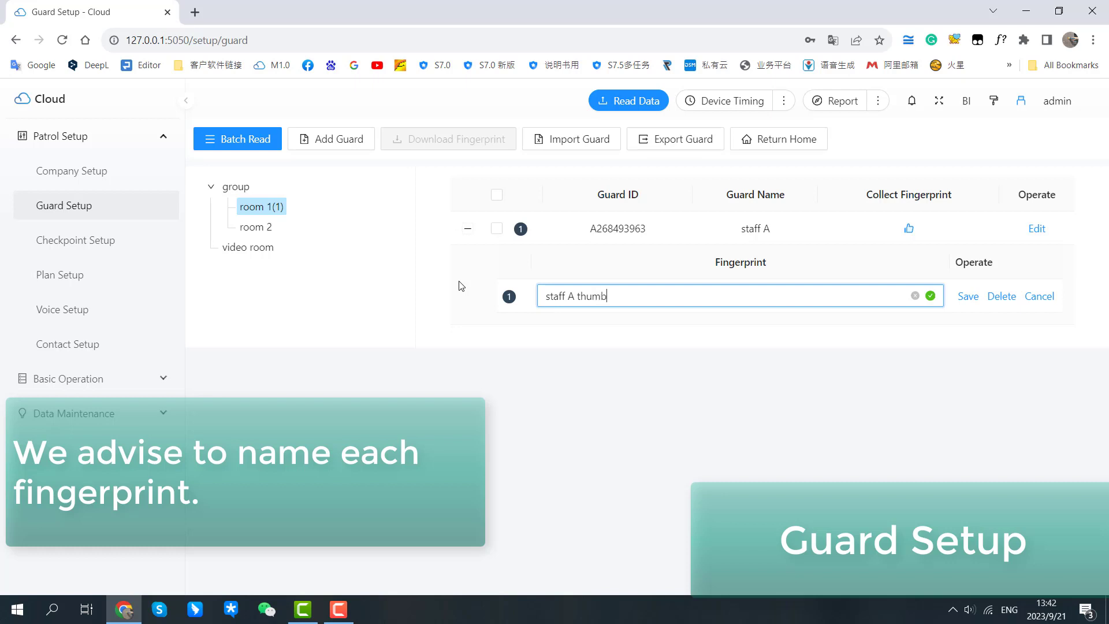
pyautogui.click(968, 297)
# Collect a second fingerprint for guard staff A and save it under the name "staff A thum2".
pyautogui.click(909, 228)
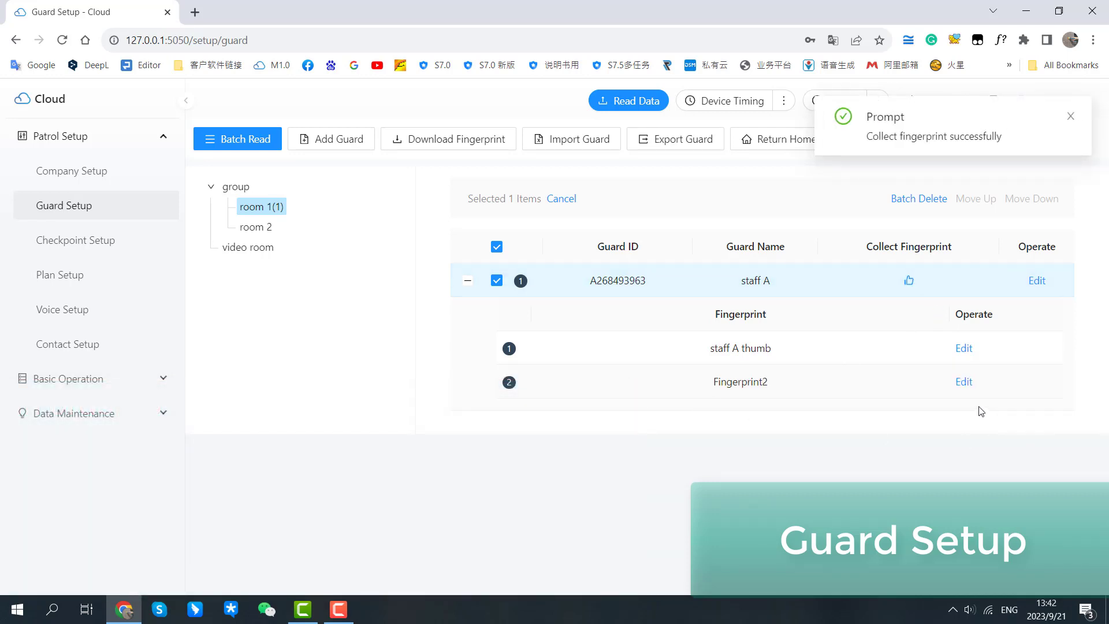
pyautogui.click(964, 382)
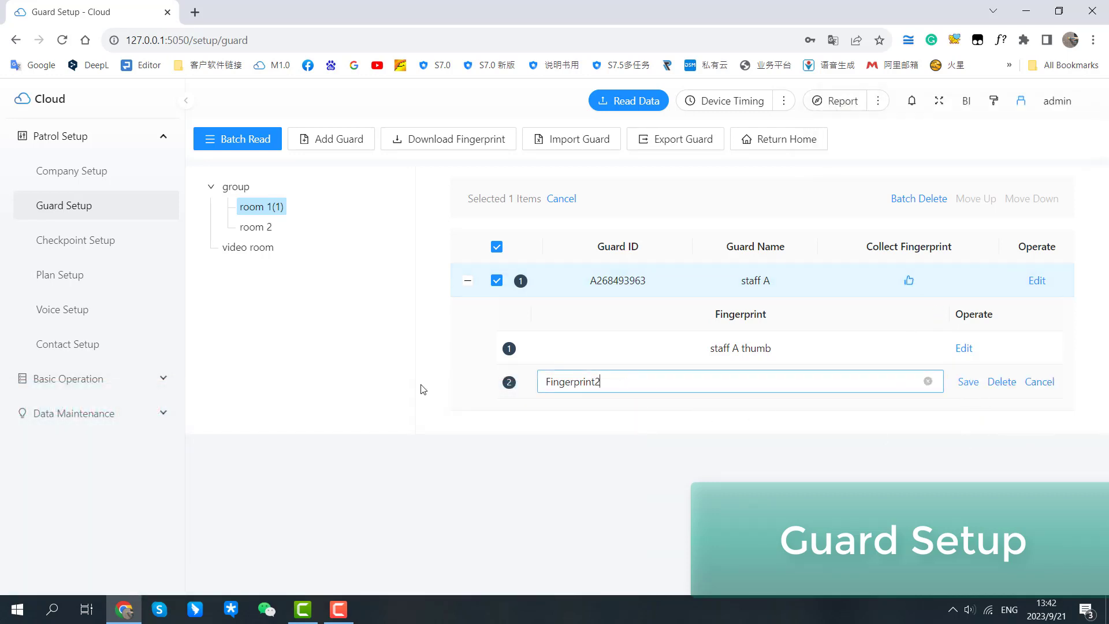
pyautogui.hotkey('ctrl', 'a')
pyautogui.write('st')
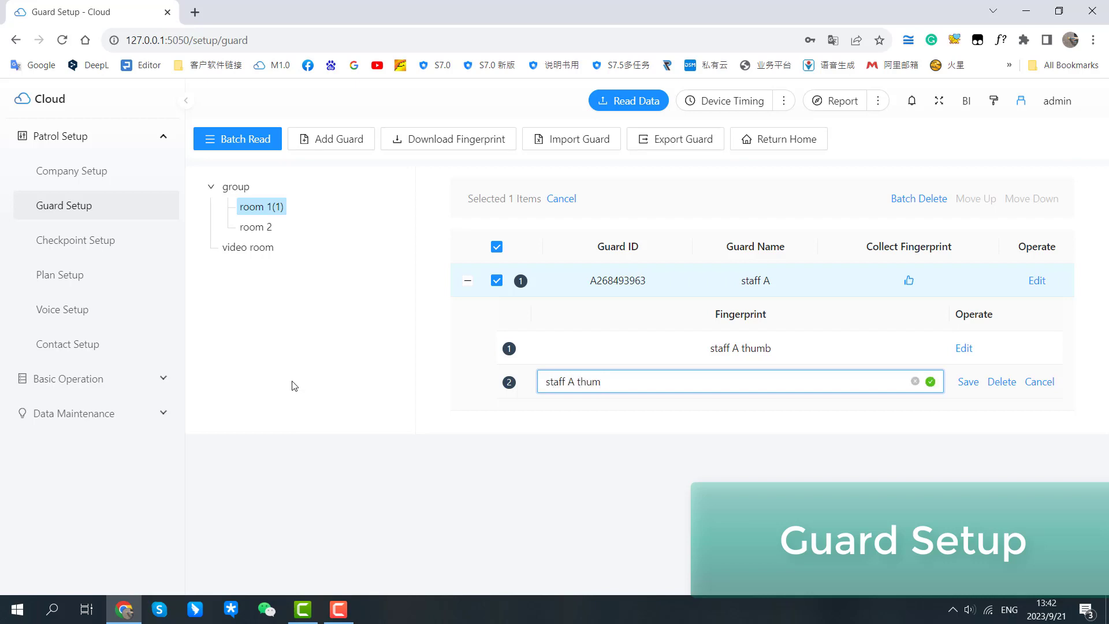
pyautogui.click(969, 383)
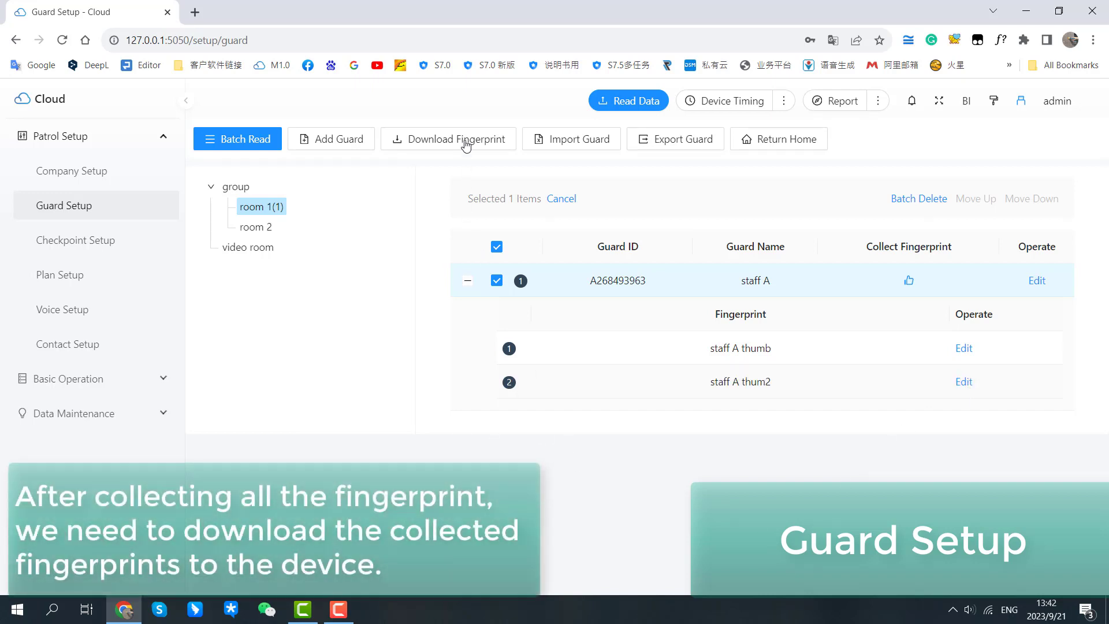
# Download the collected fingerprints of staff A to the device and dismiss the notification.
pyautogui.click(467, 141)
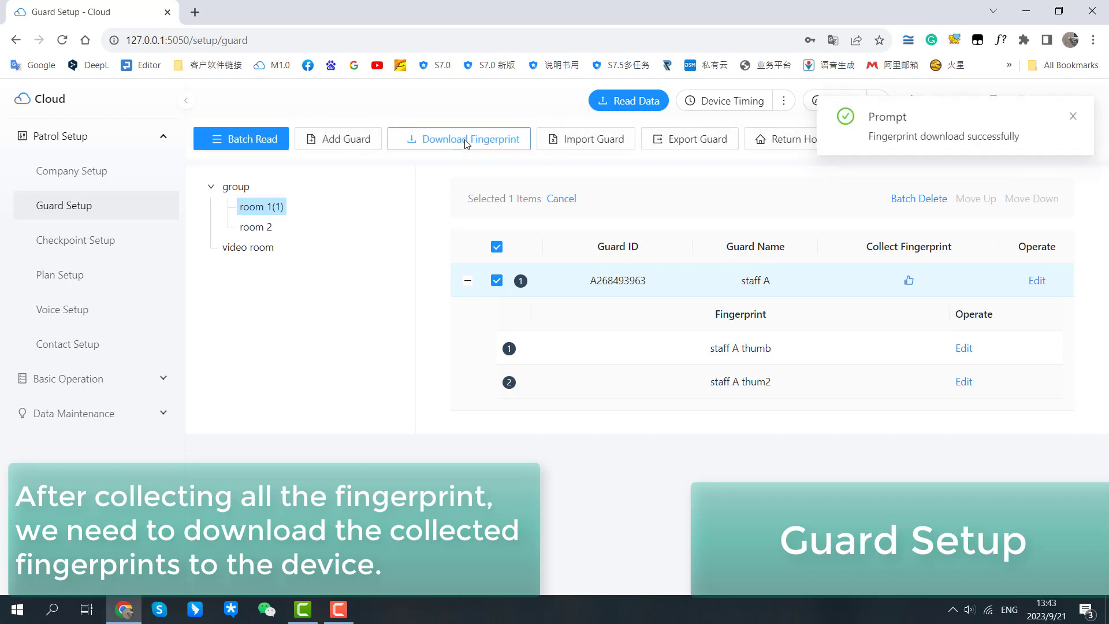
pyautogui.click(1070, 116)
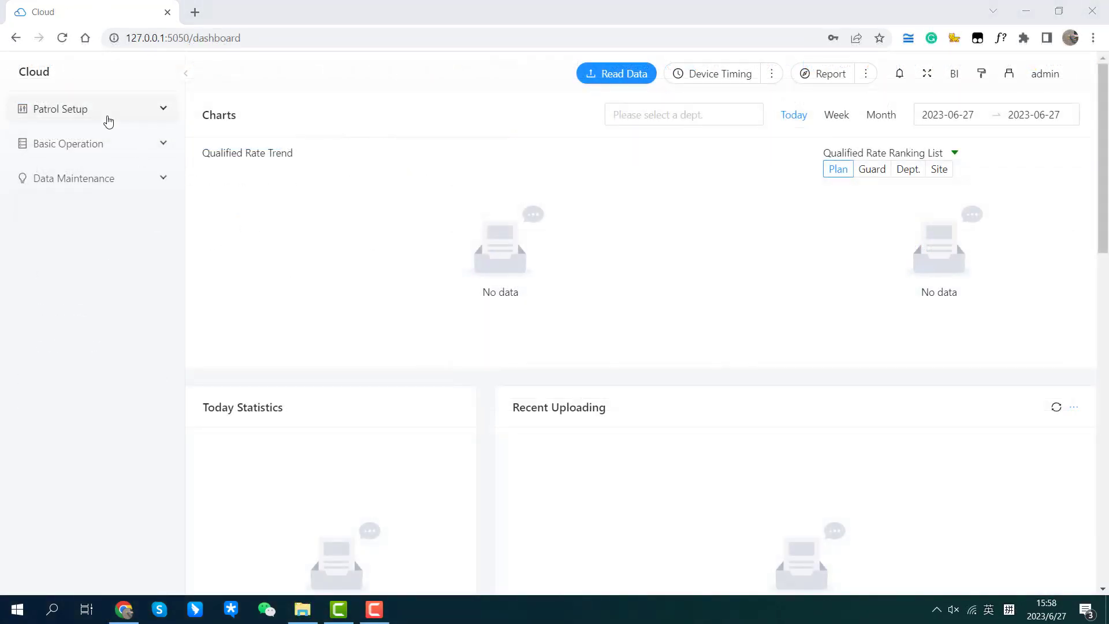
# In Plan Setup, start a new plan for room 1 under group and name it "test plan".
pyautogui.click(106, 115)
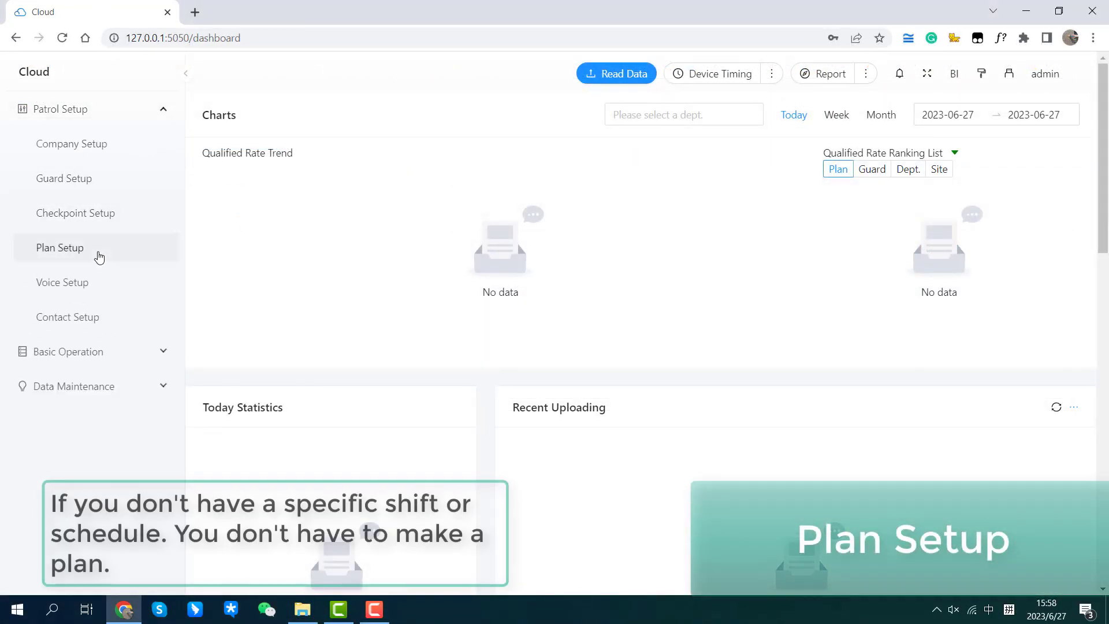
pyautogui.click(99, 258)
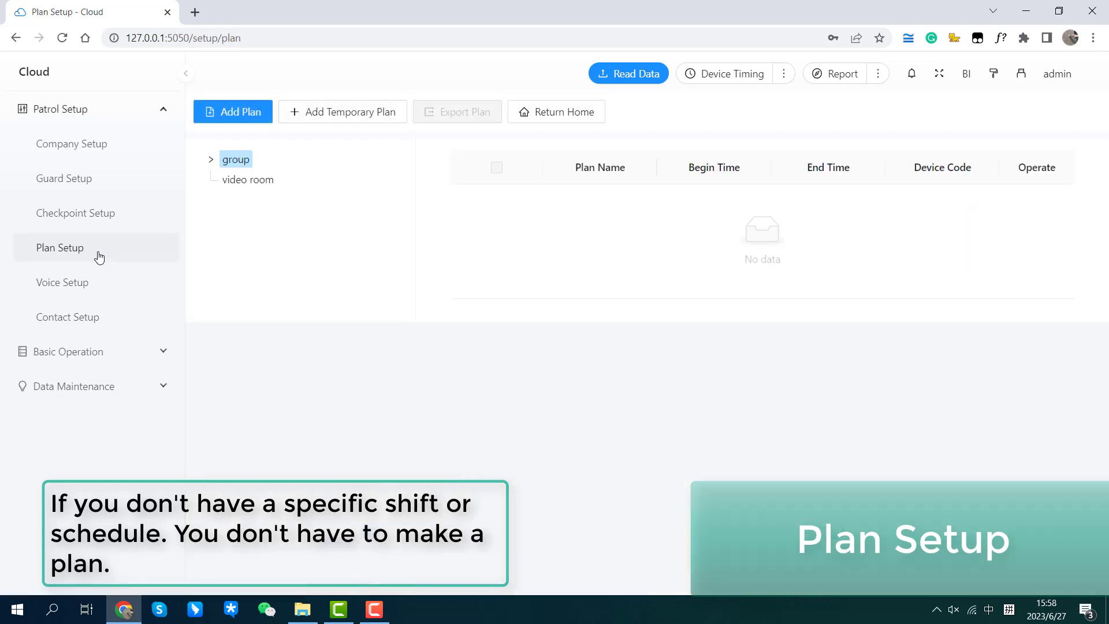
pyautogui.click(211, 159)
pyautogui.click(253, 180)
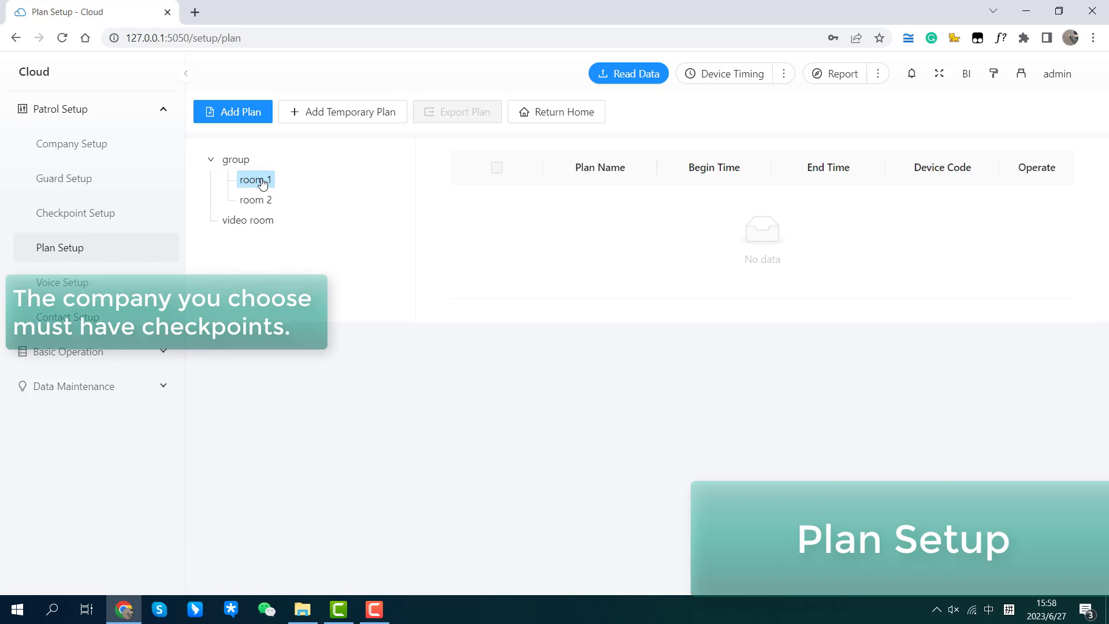
pyautogui.click(244, 113)
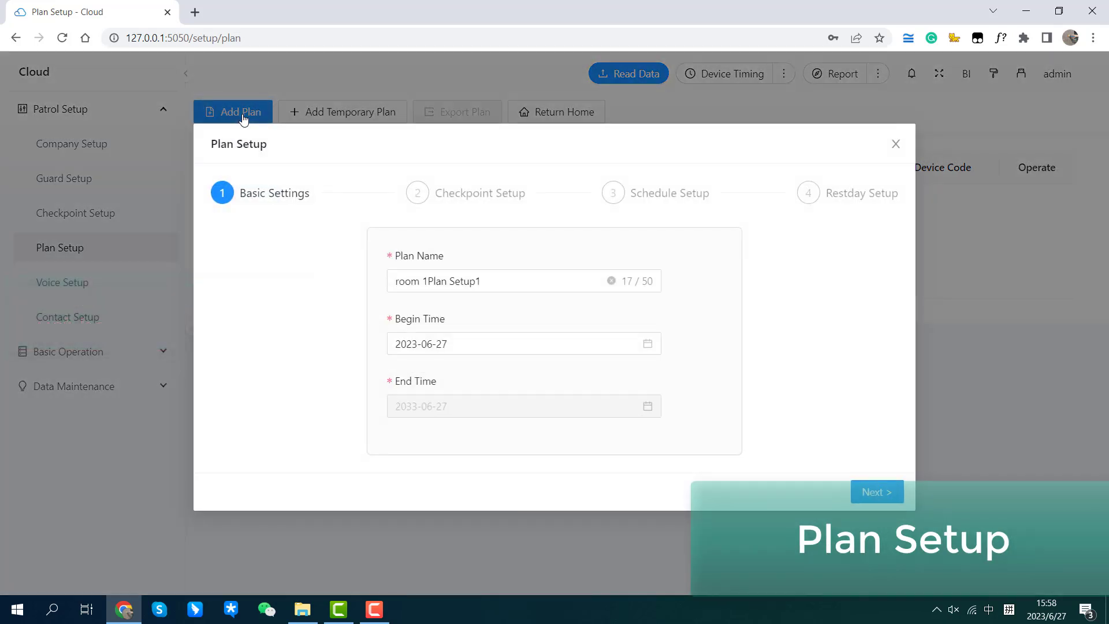
pyautogui.moveTo(500, 284); pyautogui.dragTo(380, 275)
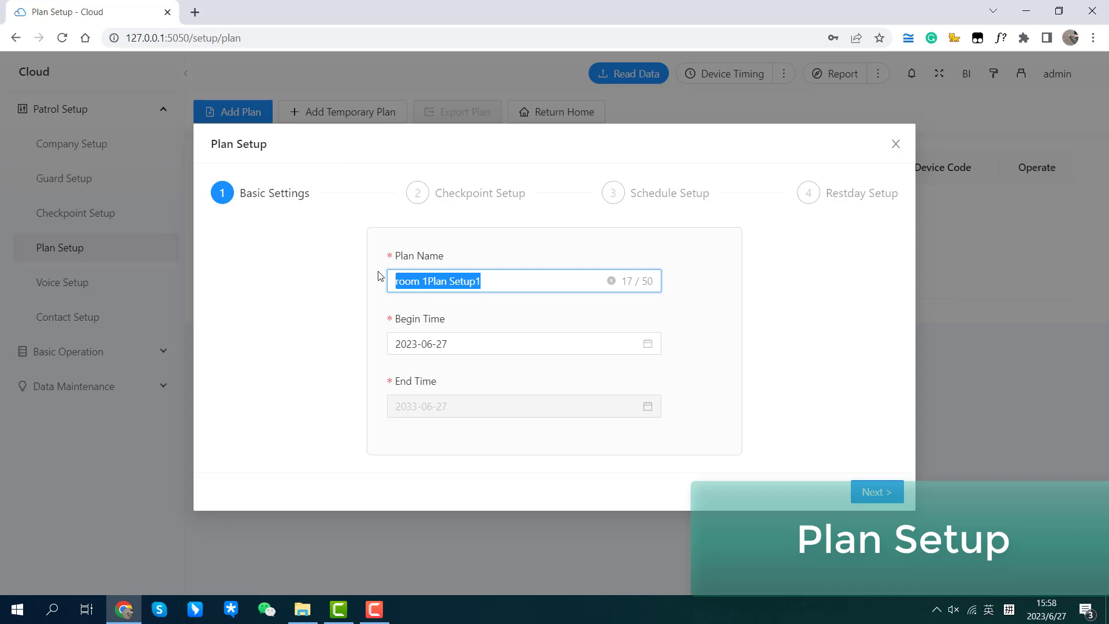
pyautogui.write('test plan')
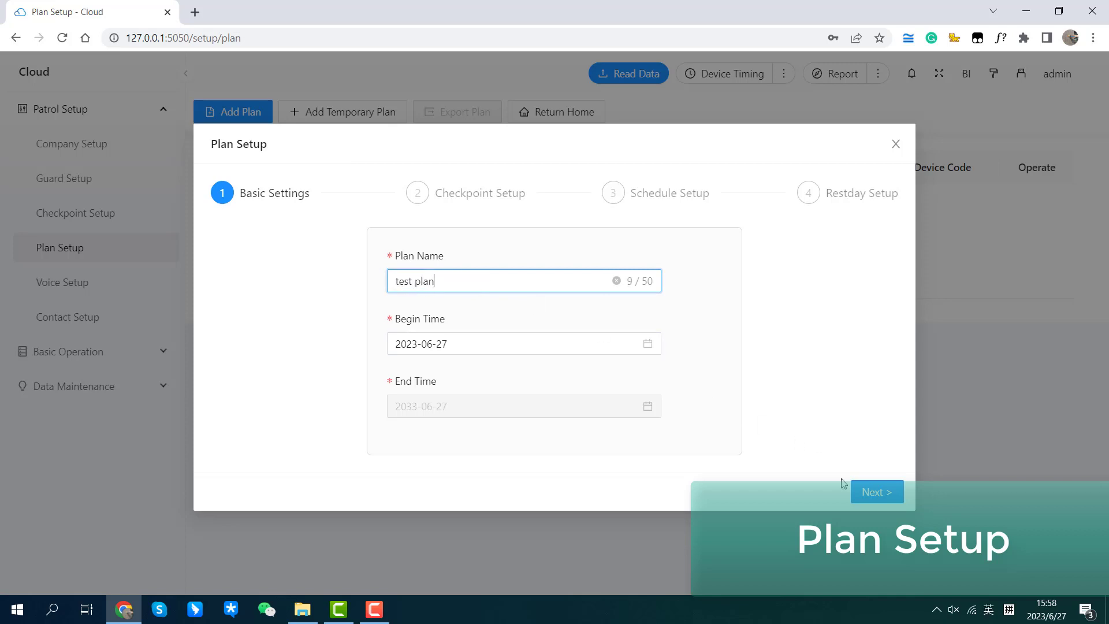
pyautogui.click(870, 498)
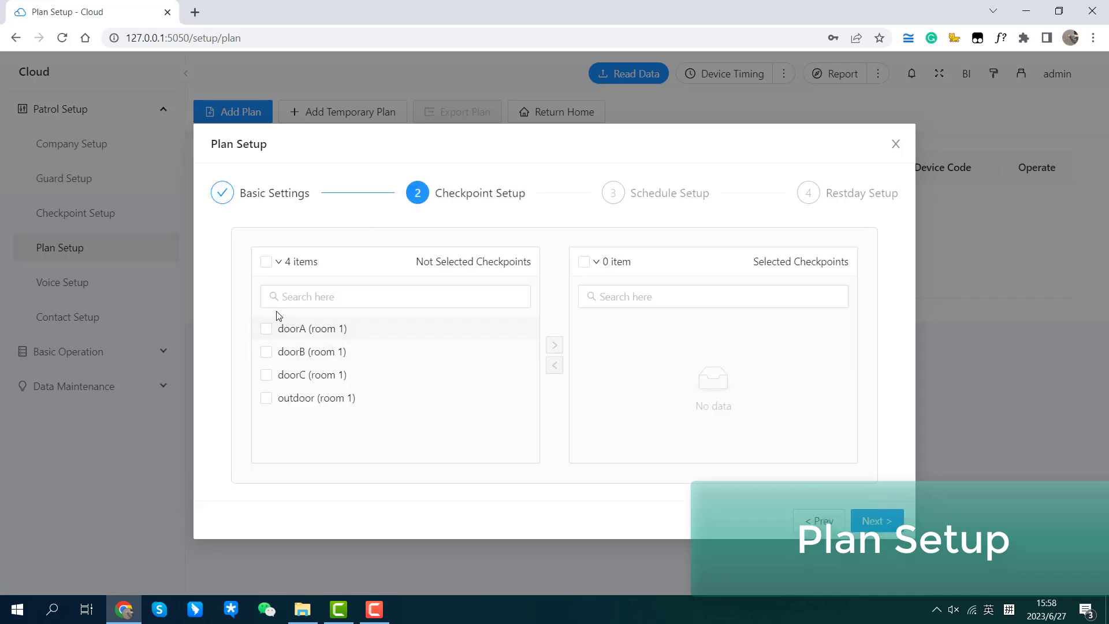
# Assign all room 1 checkpoints (doorA, doorB, doorC and outdoor) to the plan and proceed to the schedule setup.
pyautogui.click(267, 262)
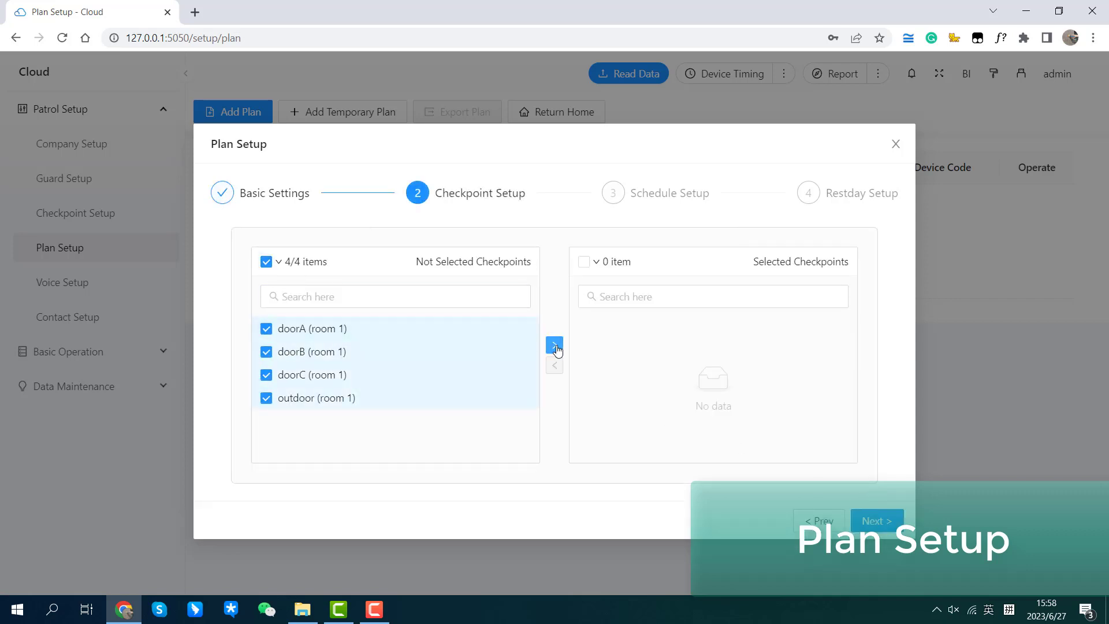
pyautogui.click(558, 348)
pyautogui.click(889, 521)
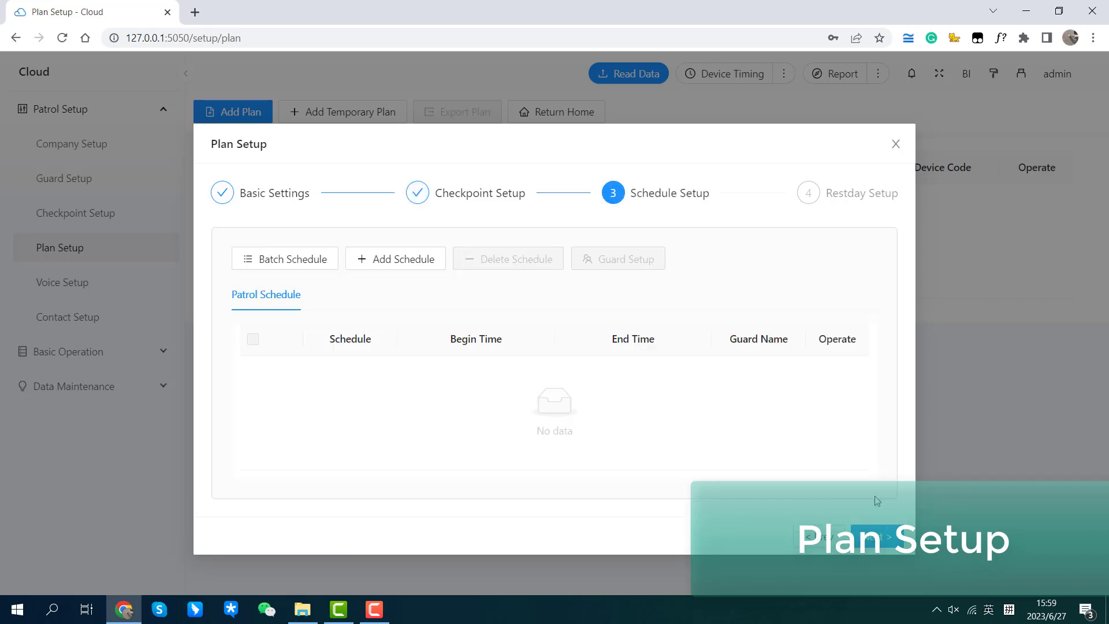
# Batch-create schedules for guard A with the end time on the next day and a rest time of 60 minutes, and save them.
pyautogui.click(301, 261)
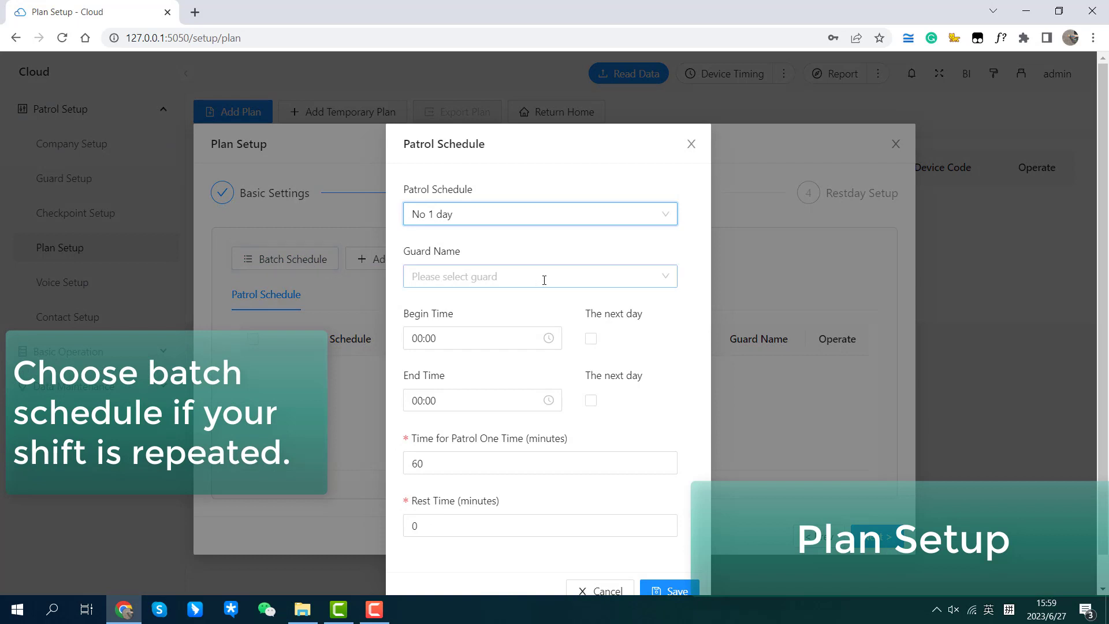
pyautogui.click(545, 280)
pyautogui.click(464, 310)
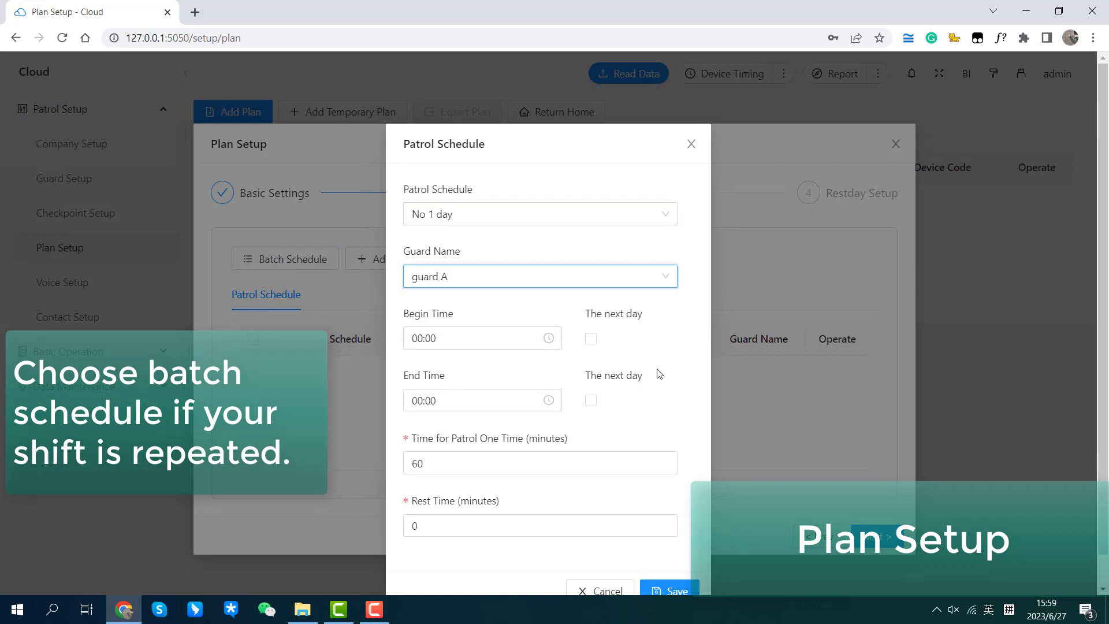
pyautogui.click(590, 401)
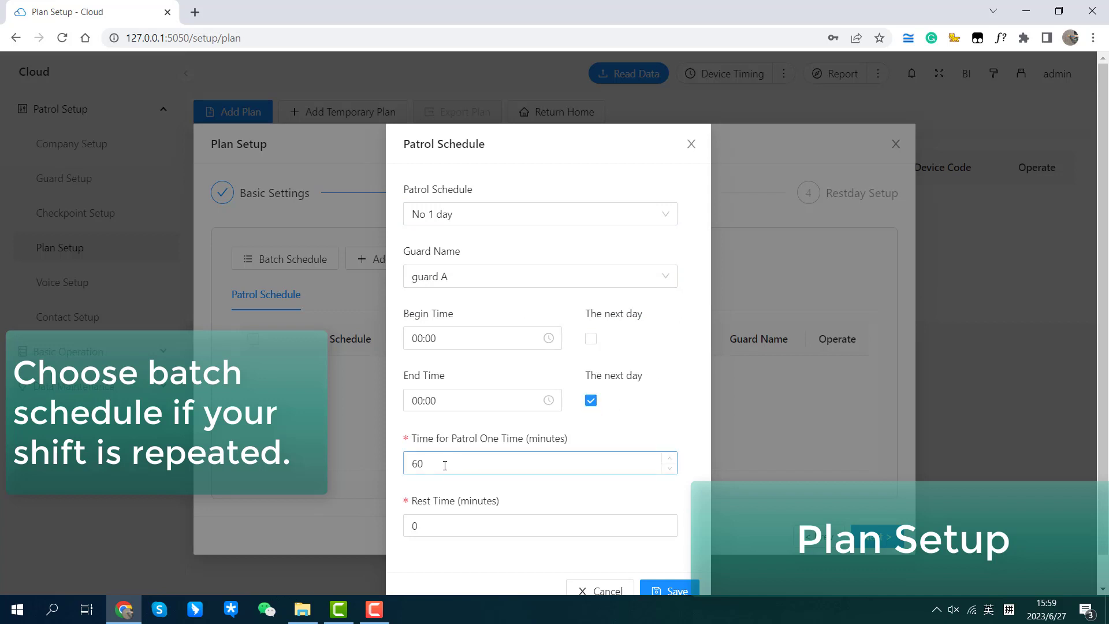
pyautogui.click(438, 529)
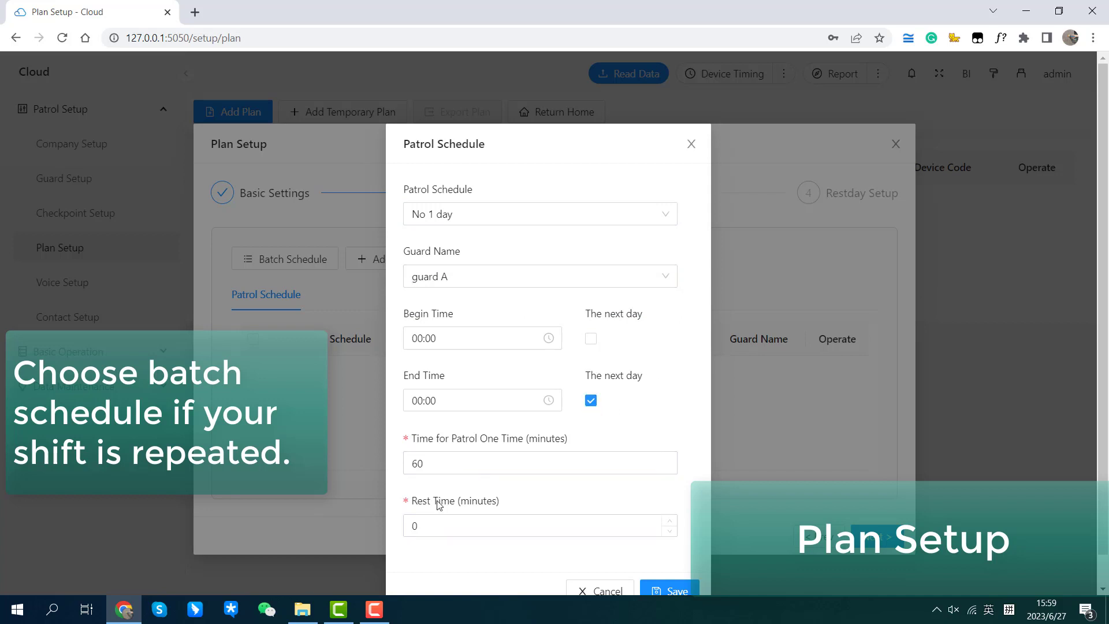
pyautogui.moveTo(439, 522); pyautogui.dragTo(365, 527)
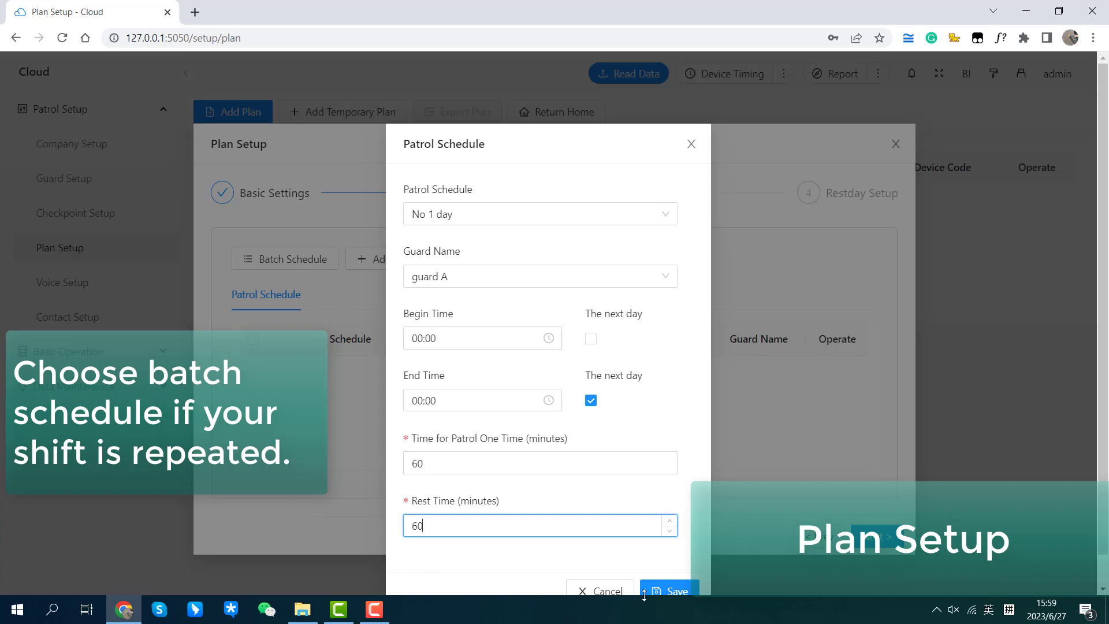
pyautogui.click(671, 591)
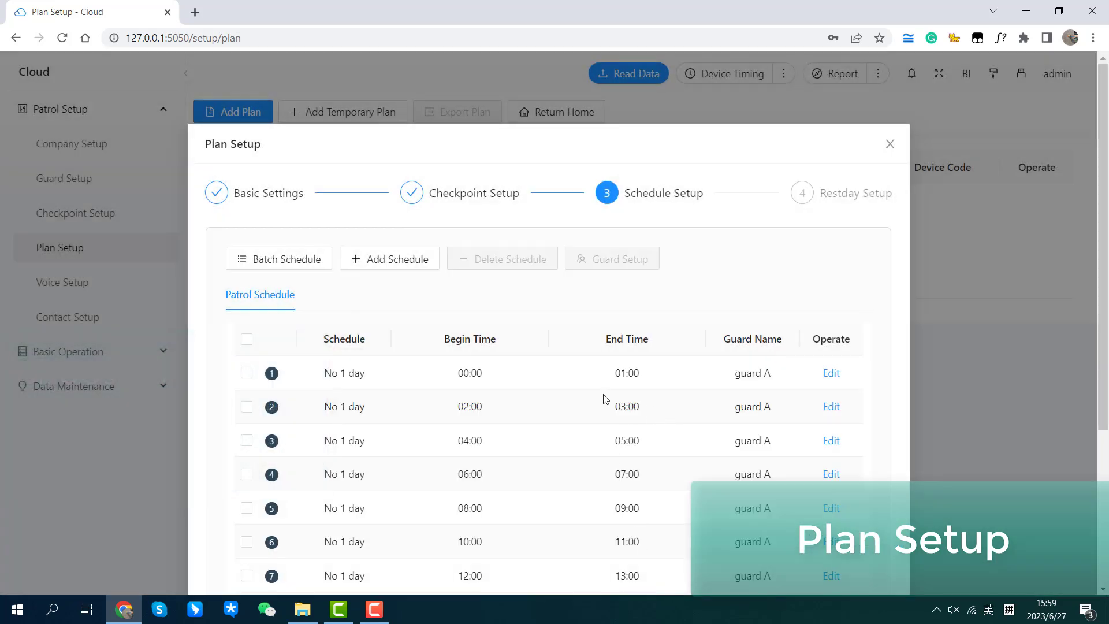
# Review the generated patrol schedules, and set Saturday and Sunday as the plan's weekly rest days.
pyautogui.scroll(-4, 605, 399)
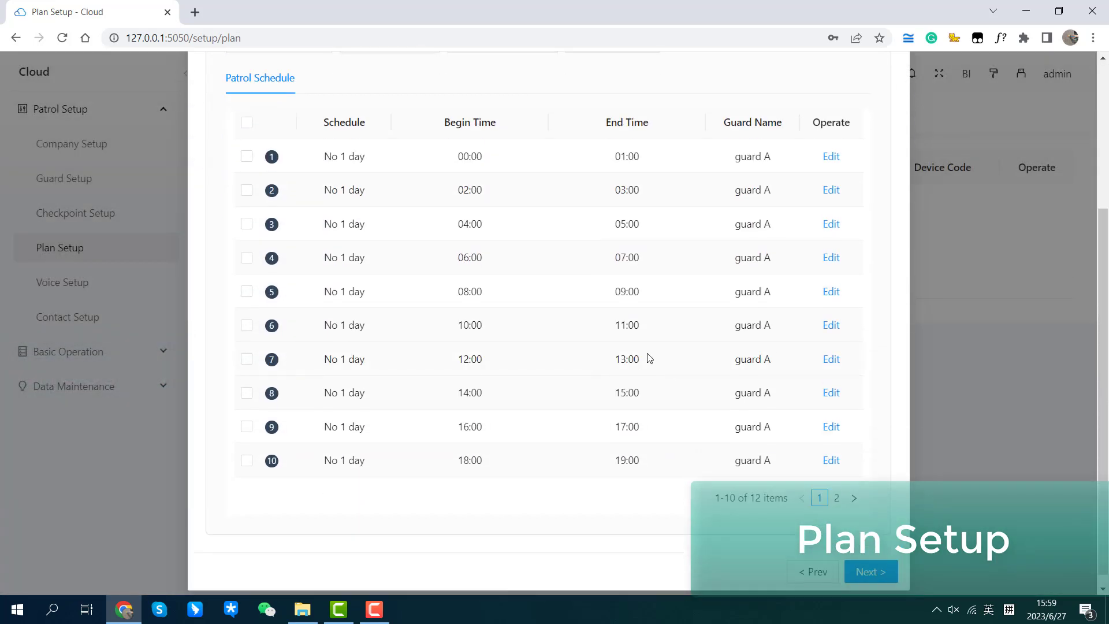
pyautogui.click(838, 499)
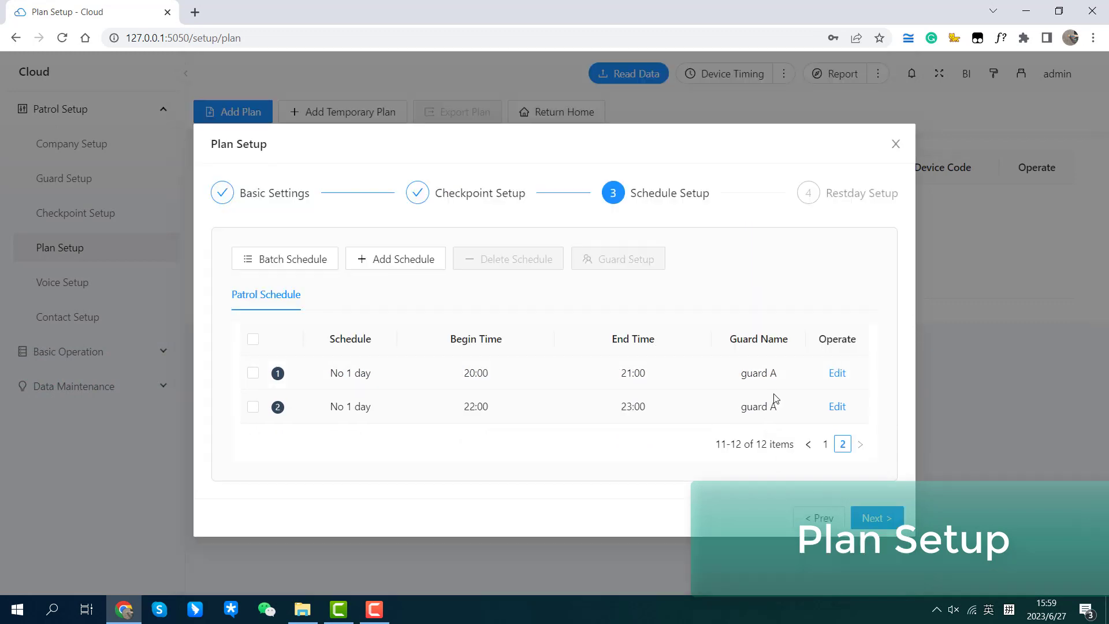
pyautogui.click(877, 523)
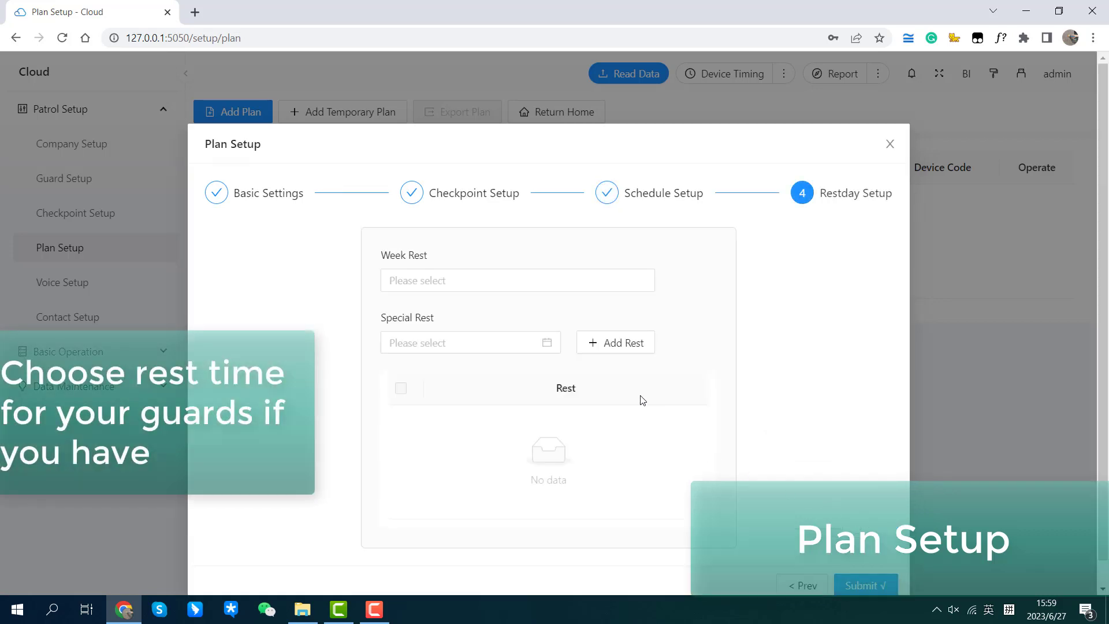
pyautogui.click(473, 282)
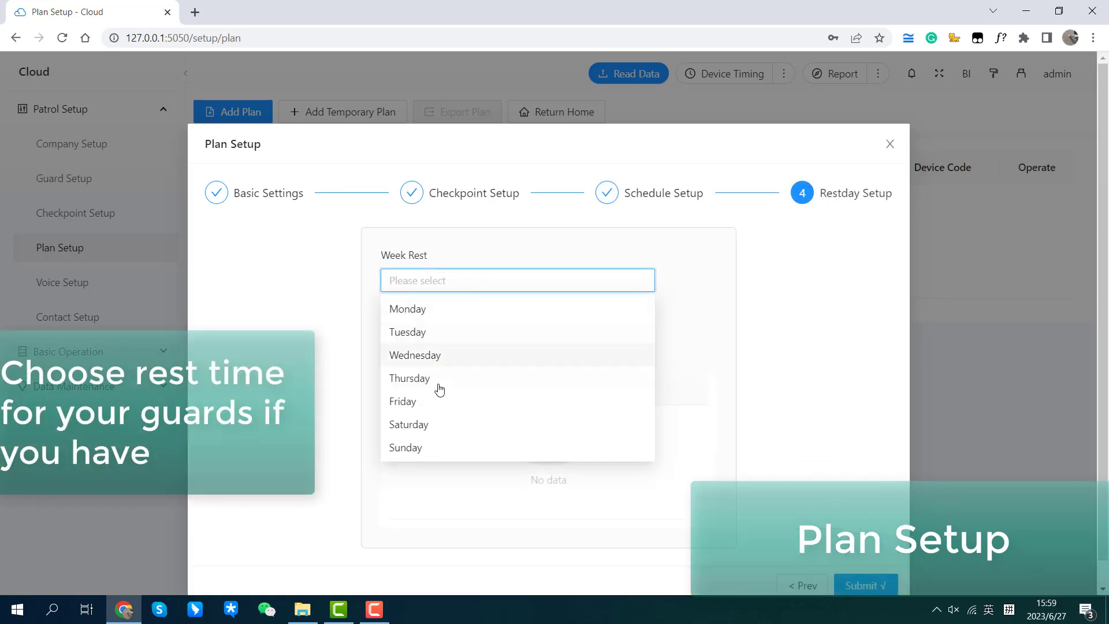
pyautogui.click(434, 428)
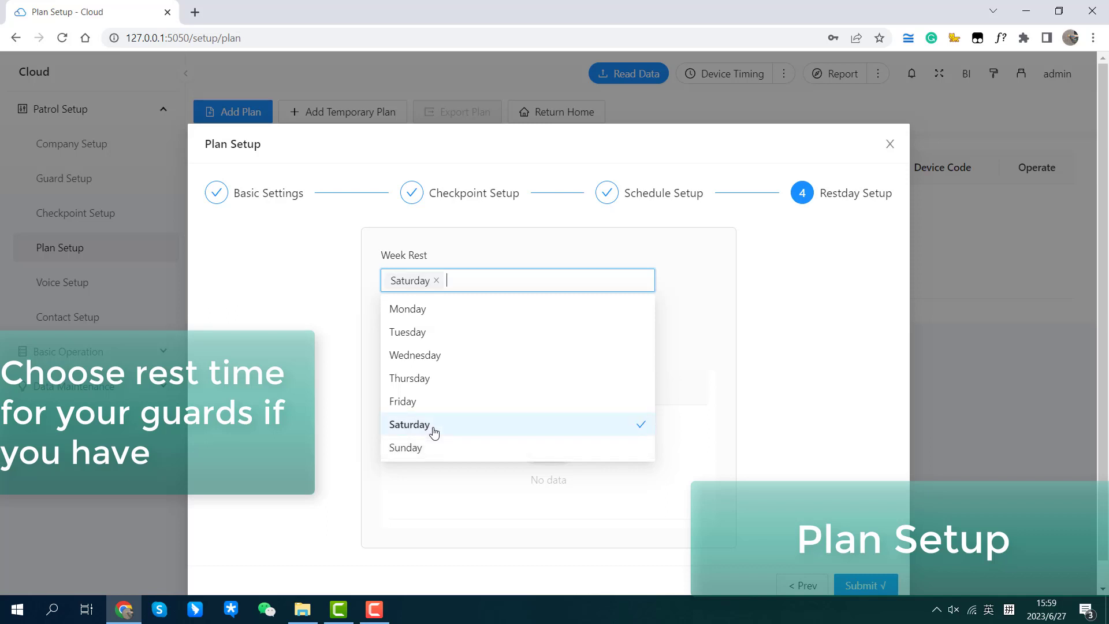
pyautogui.click(420, 449)
pyautogui.click(734, 339)
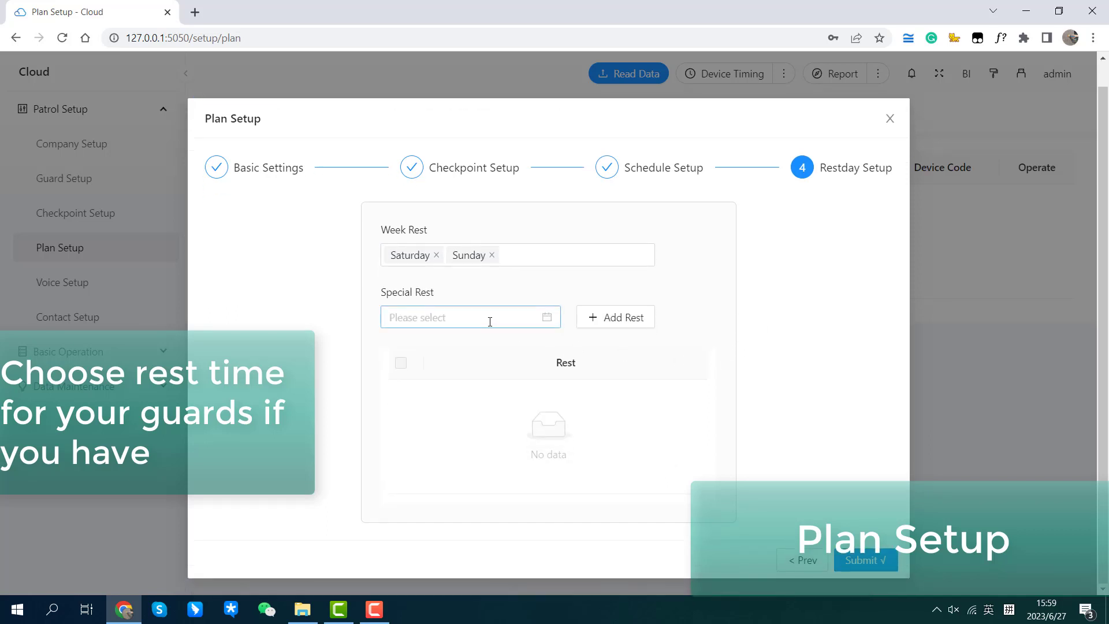
# Add 2023-06-30 as a special rest day, submit the plan and dismiss the notification.
pyautogui.click(490, 319)
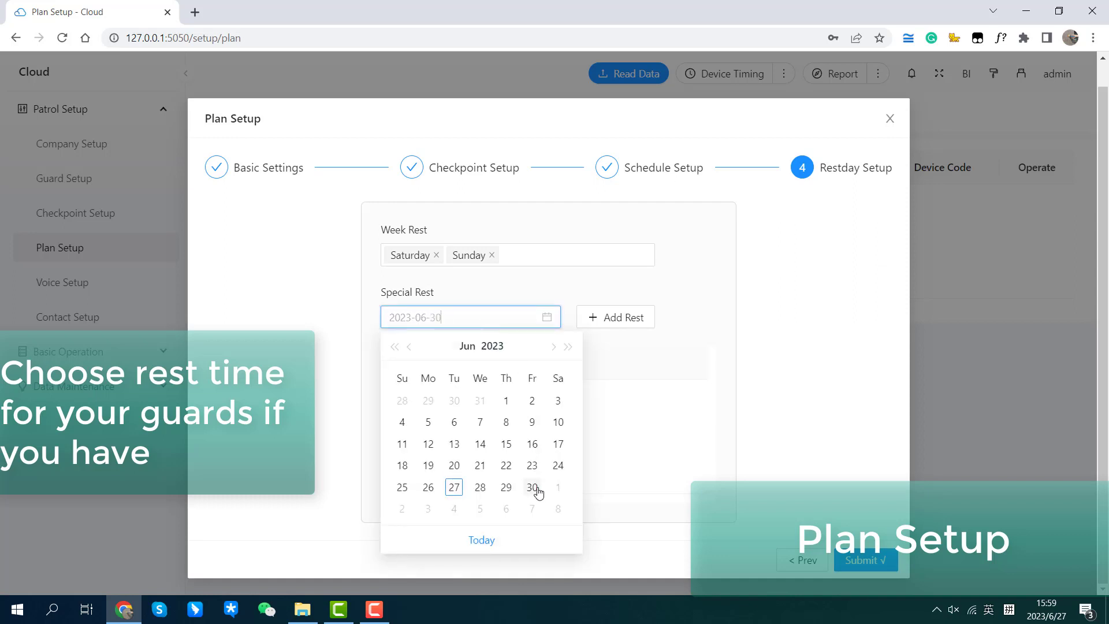
pyautogui.click(532, 487)
pyautogui.click(615, 330)
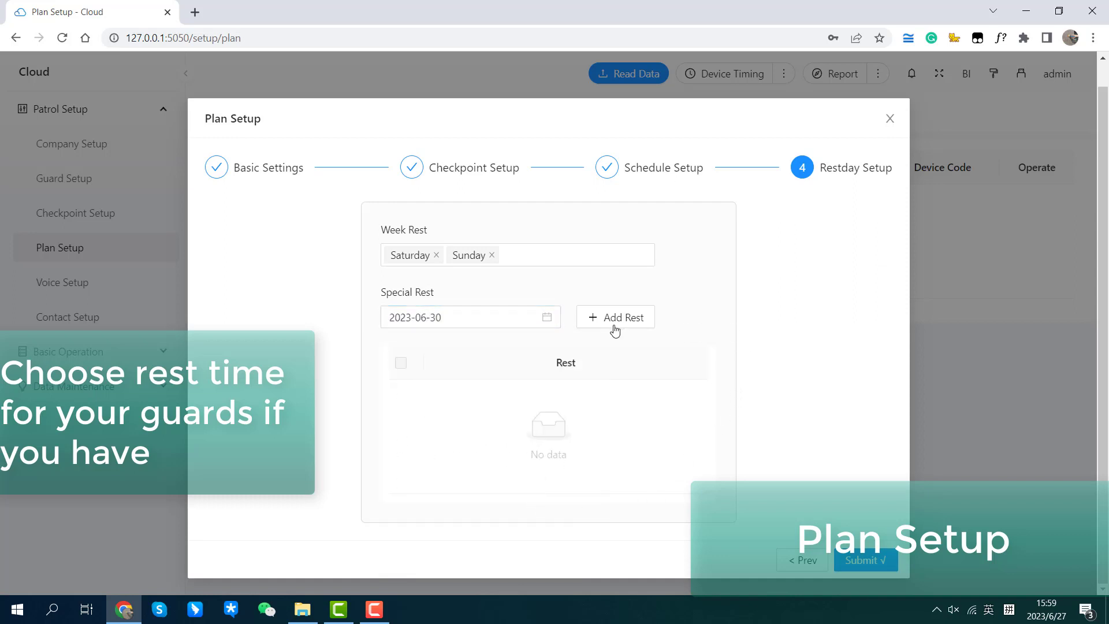
pyautogui.click(615, 319)
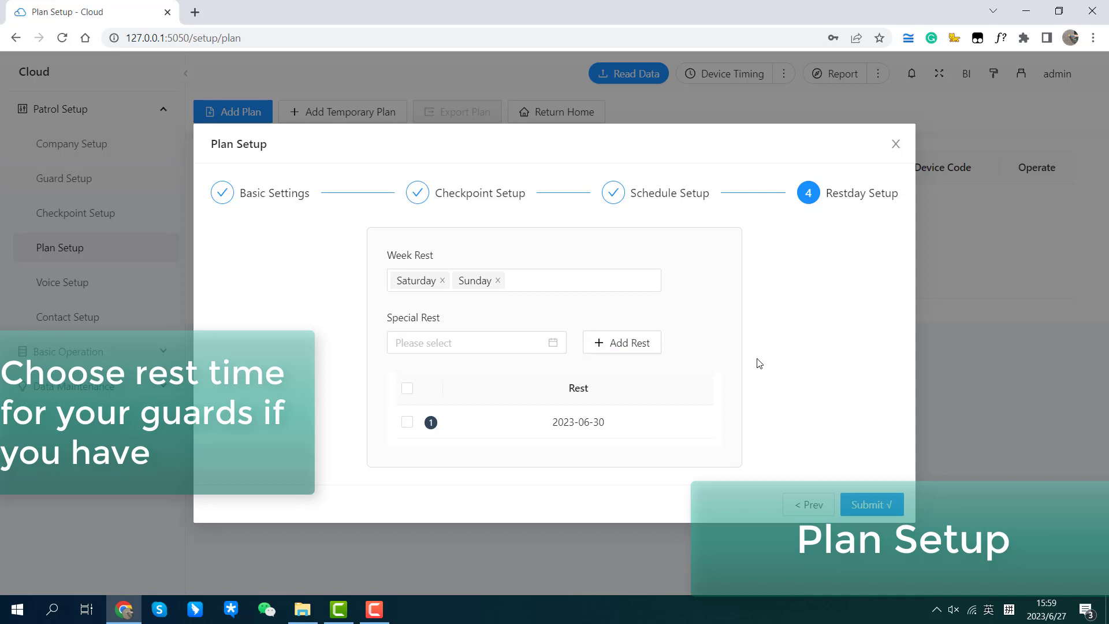
pyautogui.click(881, 512)
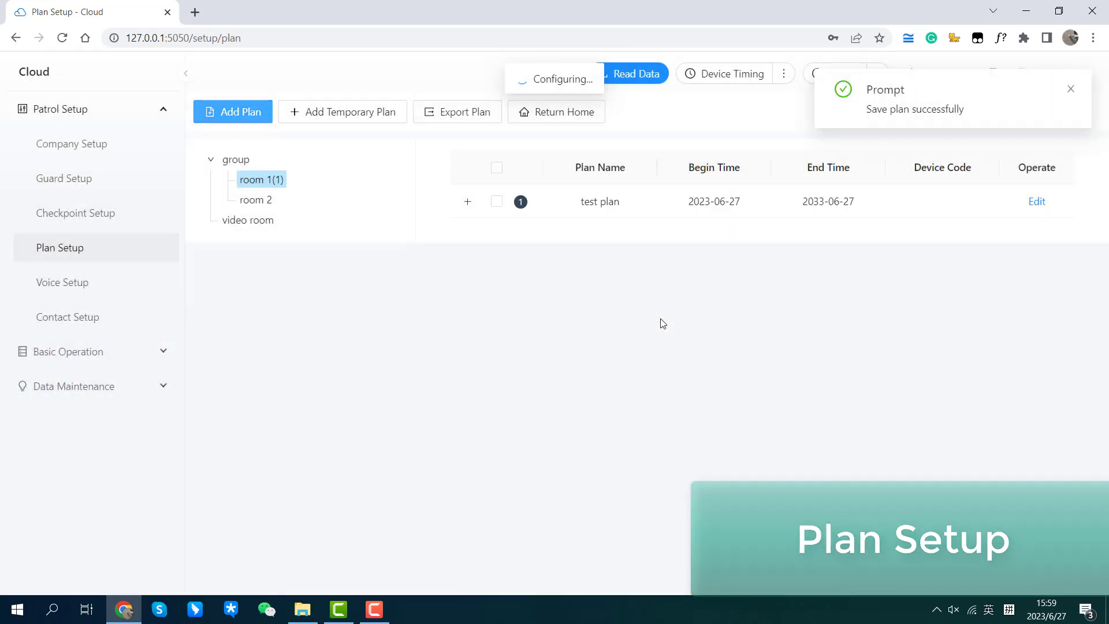
pyautogui.click(1073, 91)
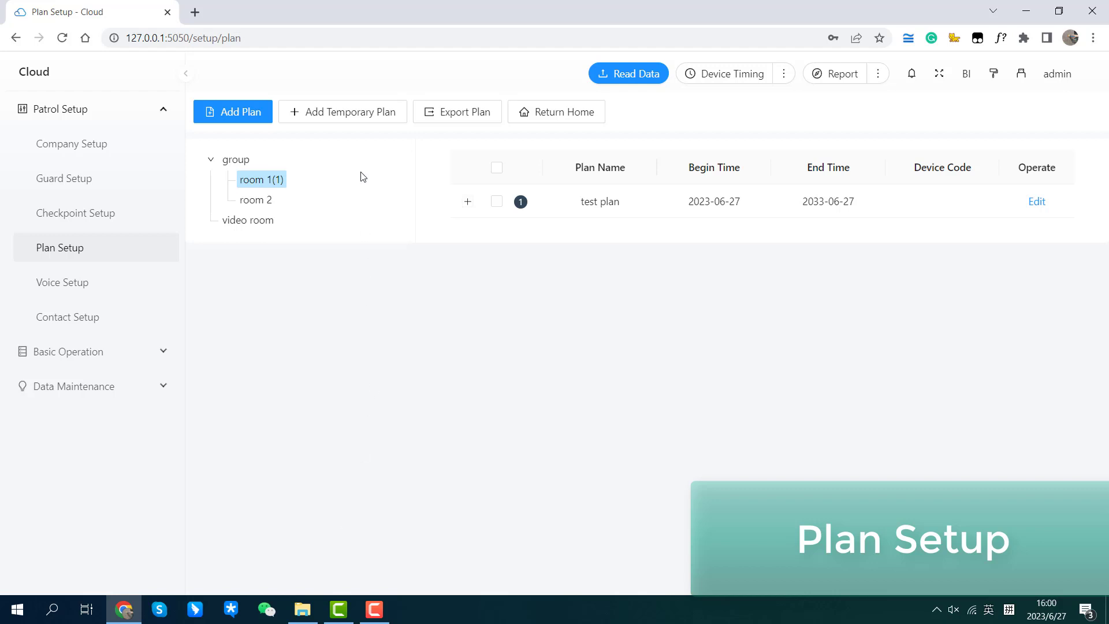
# Open a new temporary plan for room 1 to view its end date setting, and close it without saving.
pyautogui.click(381, 118)
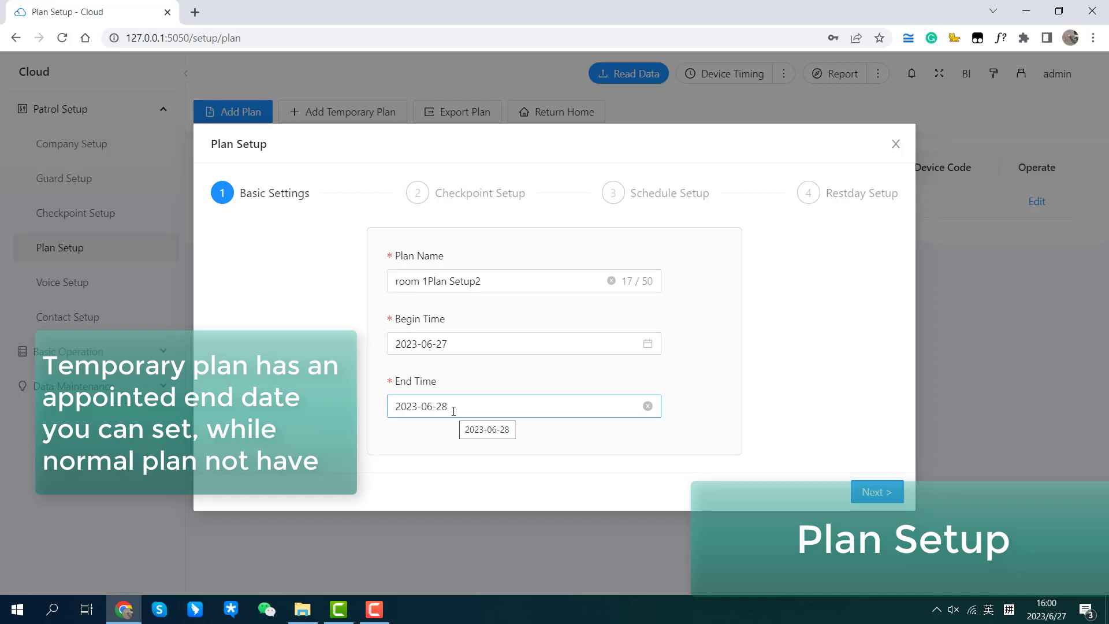
pyautogui.click(896, 146)
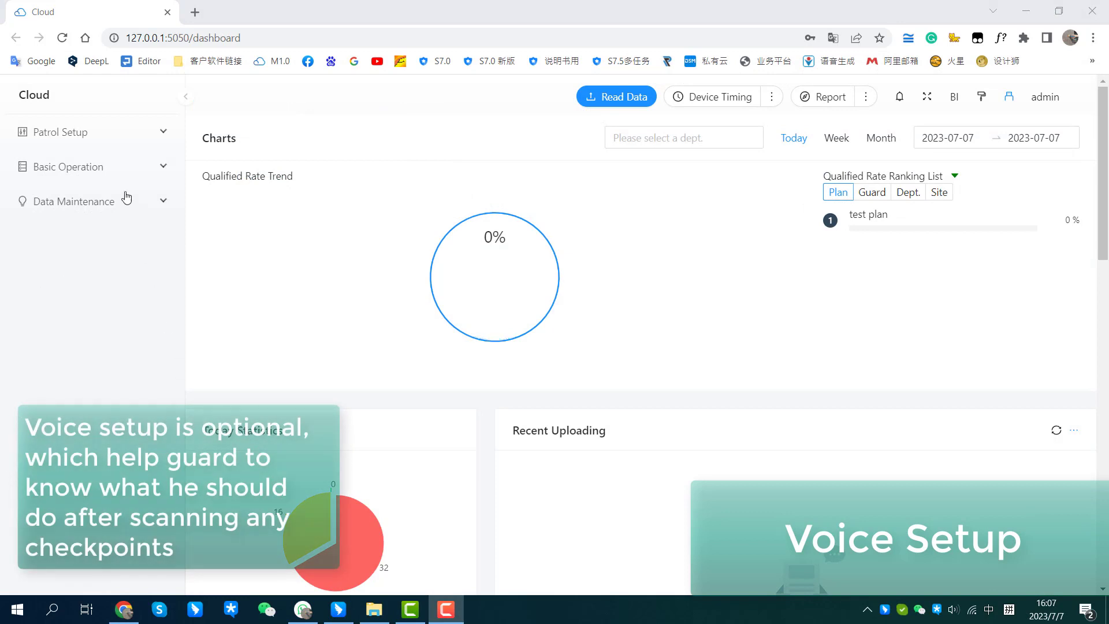
# In Voice Setup, generate the voice "please read tag" and dismiss the notification.
pyautogui.click(82, 133)
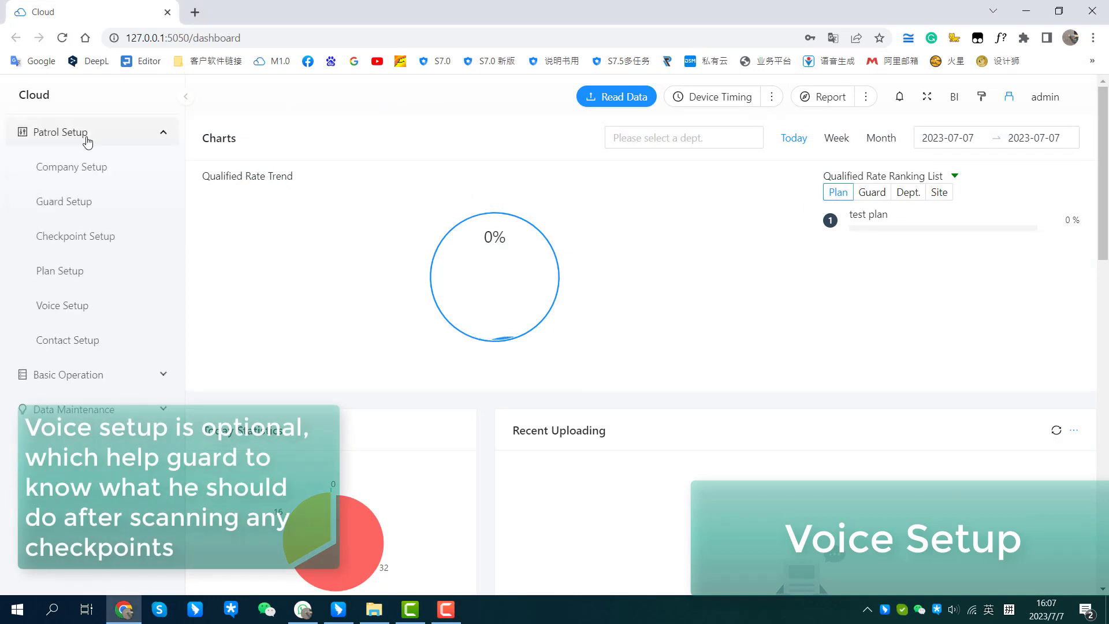
pyautogui.click(103, 307)
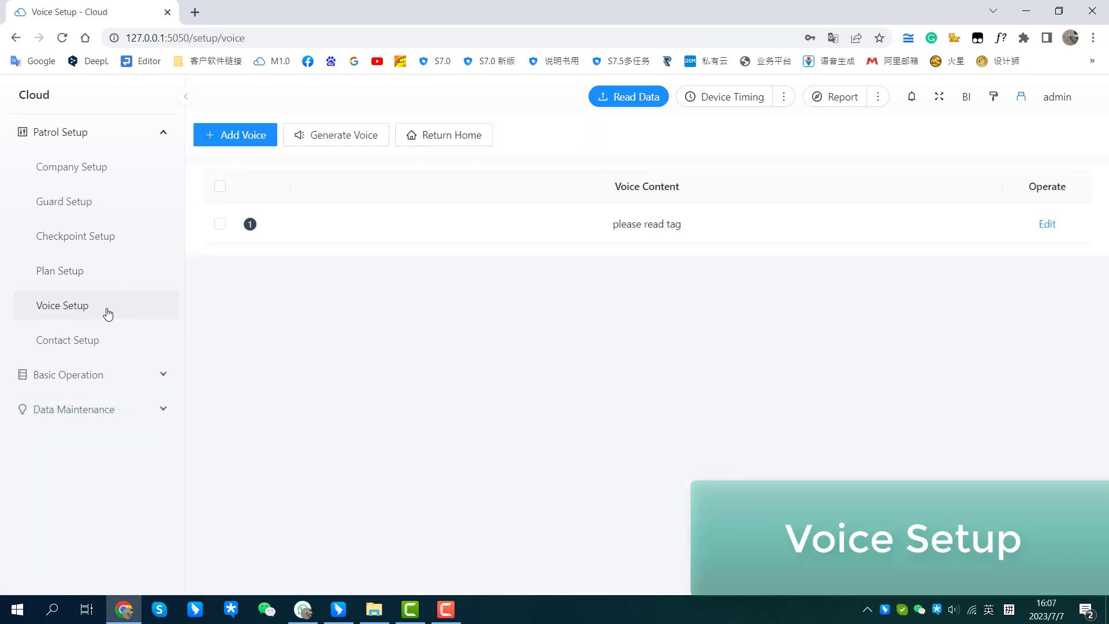
pyautogui.click(220, 225)
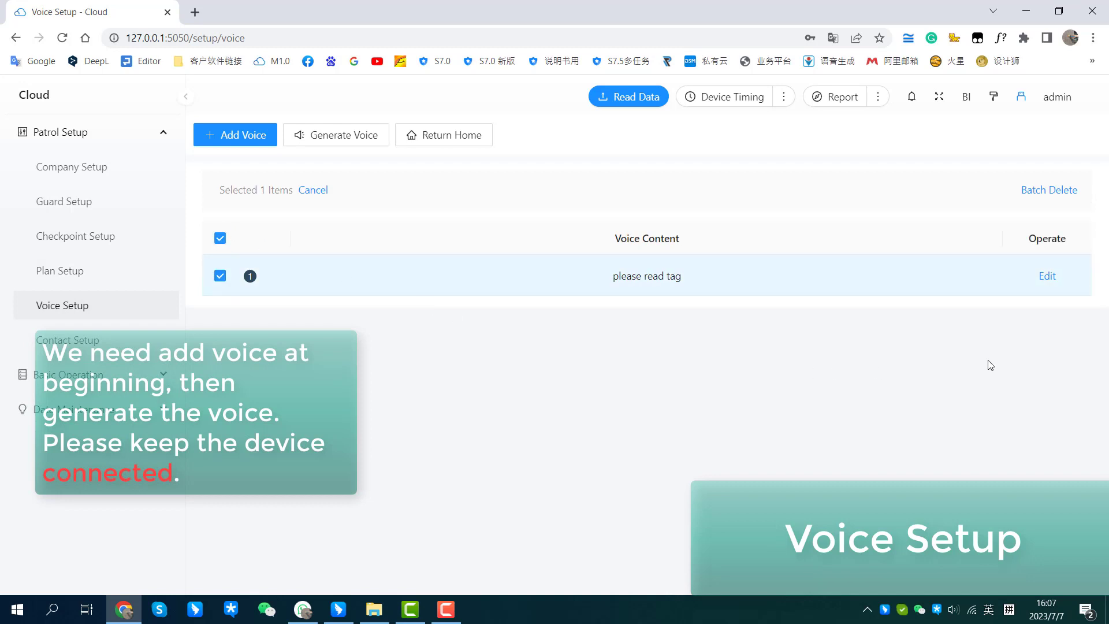
pyautogui.click(350, 140)
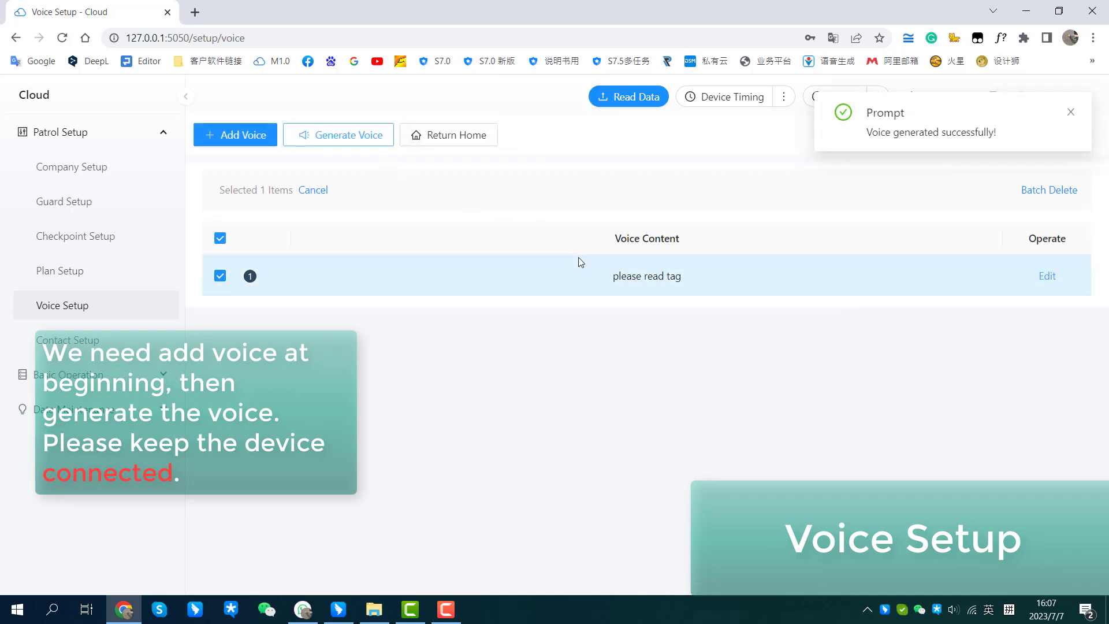
pyautogui.click(1071, 112)
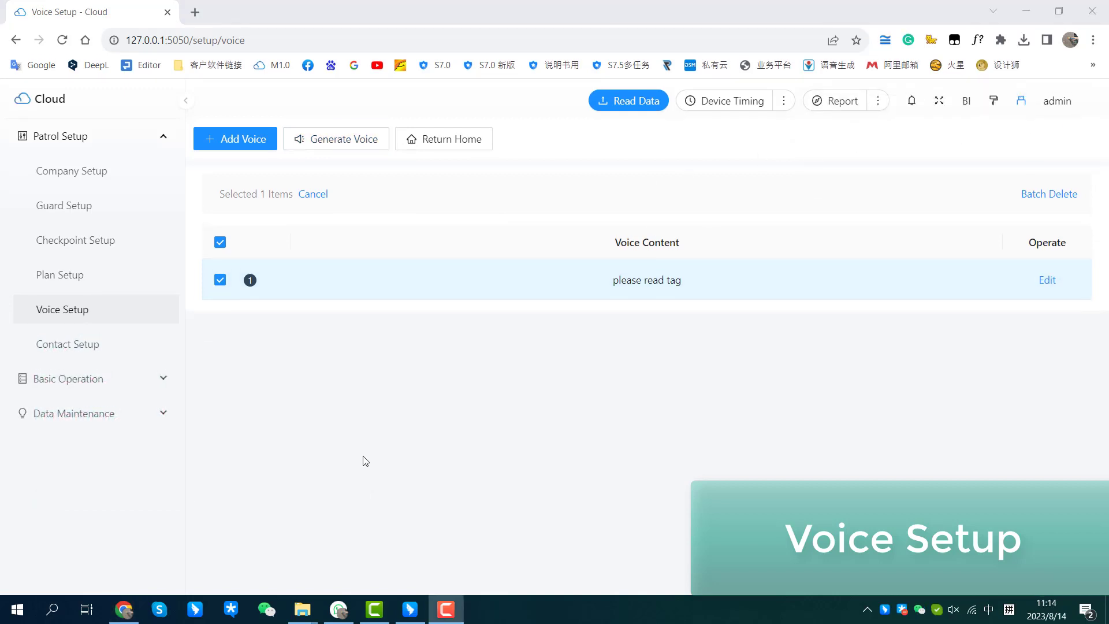
# In Checkpoint Setup, bind the voice "please read tag" to checkpoint doorA of room 1 and save it.
pyautogui.click(104, 248)
pyautogui.click(211, 187)
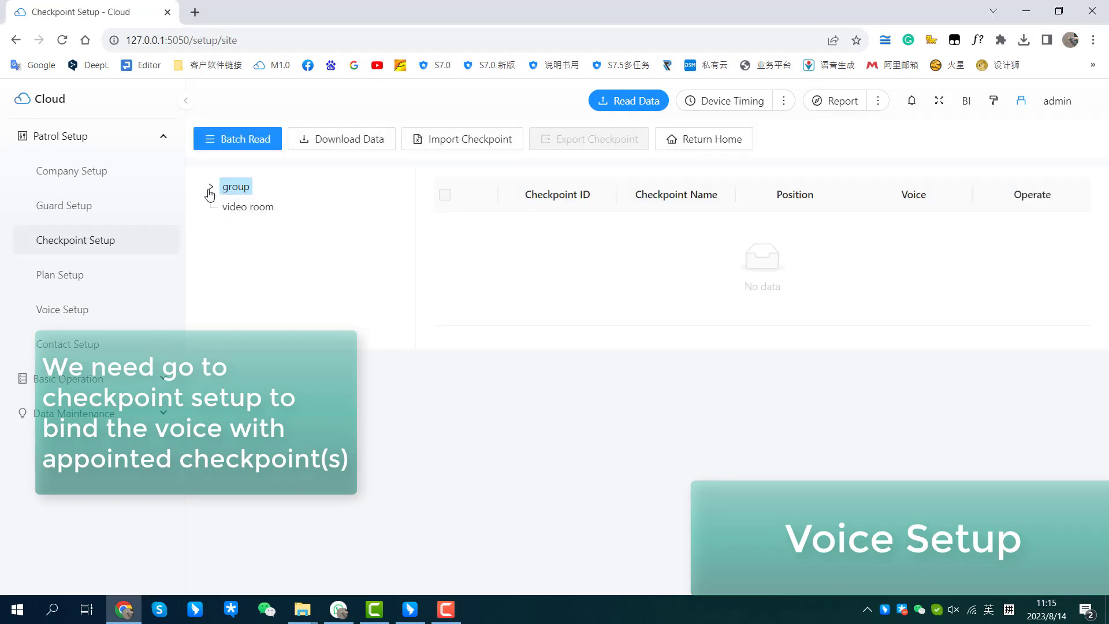
pyautogui.click(259, 212)
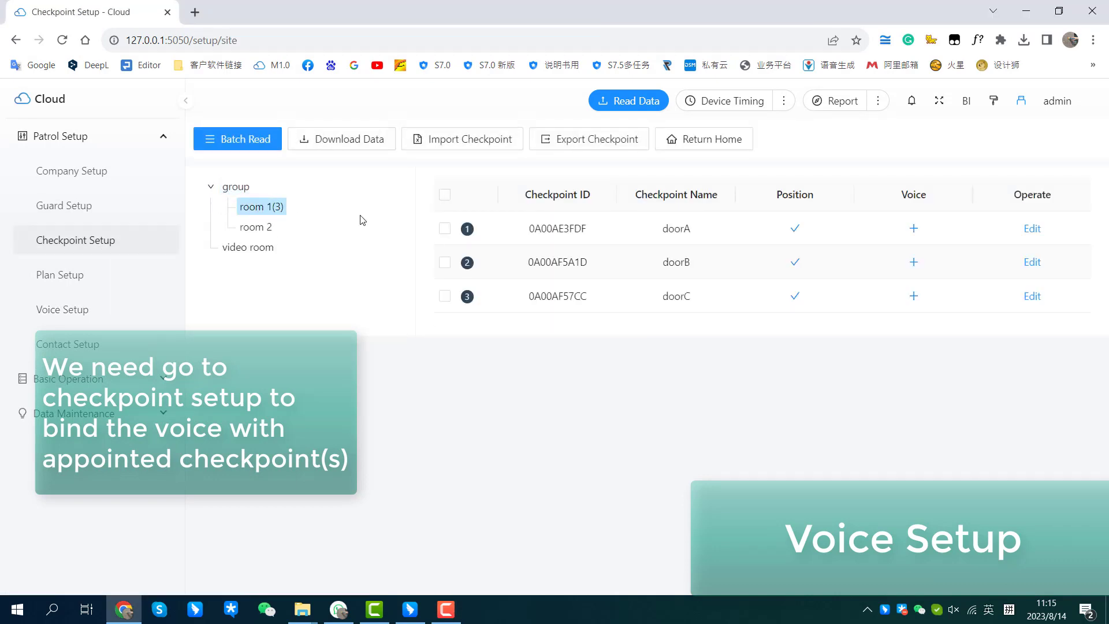
pyautogui.click(445, 230)
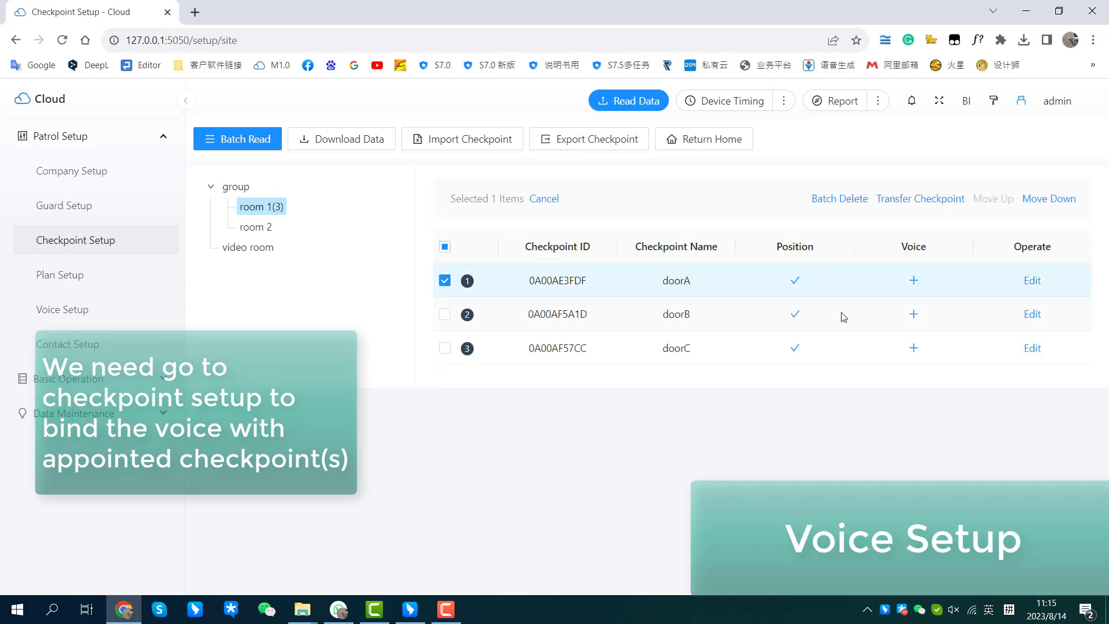
pyautogui.click(914, 281)
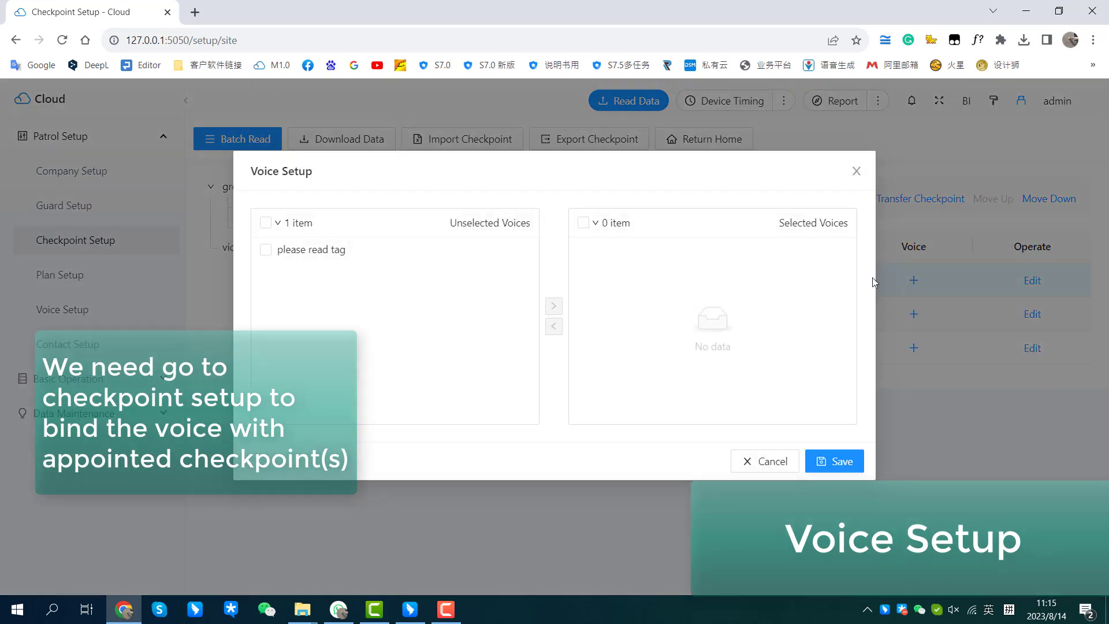
pyautogui.click(265, 249)
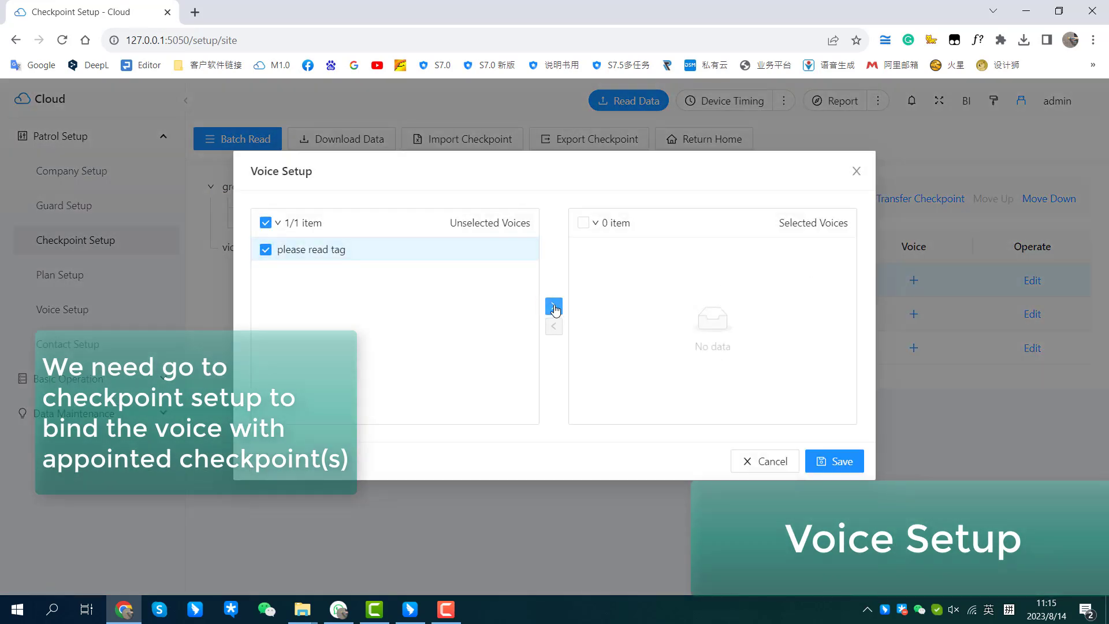
pyautogui.click(554, 306)
pyautogui.click(841, 462)
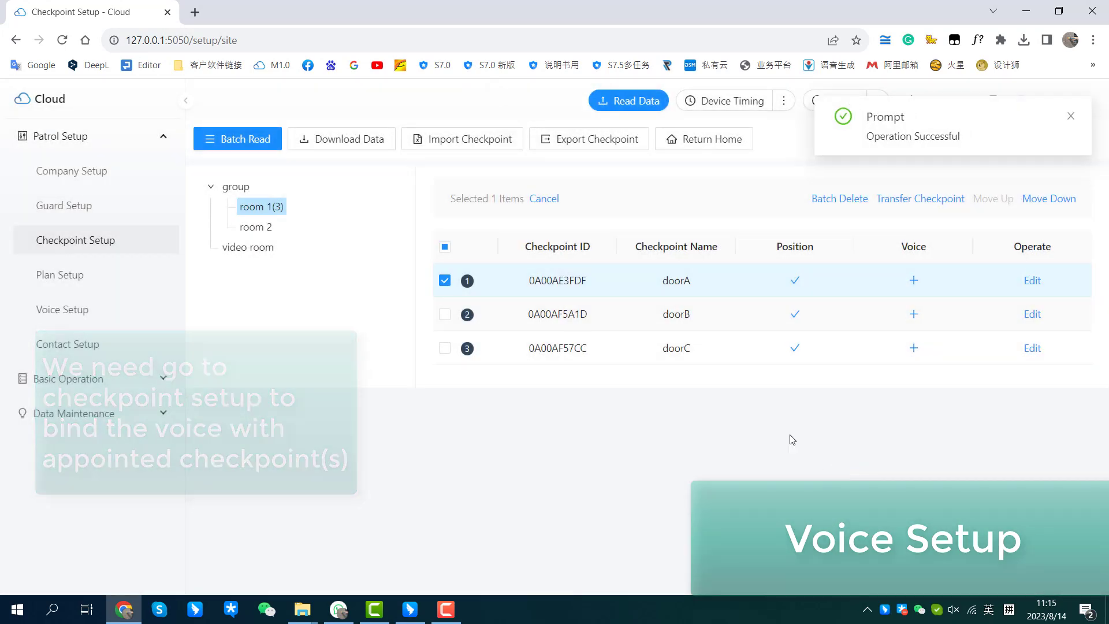
# Download the voice data of checkpoint doorA in room 1 to the device.
pyautogui.click(358, 141)
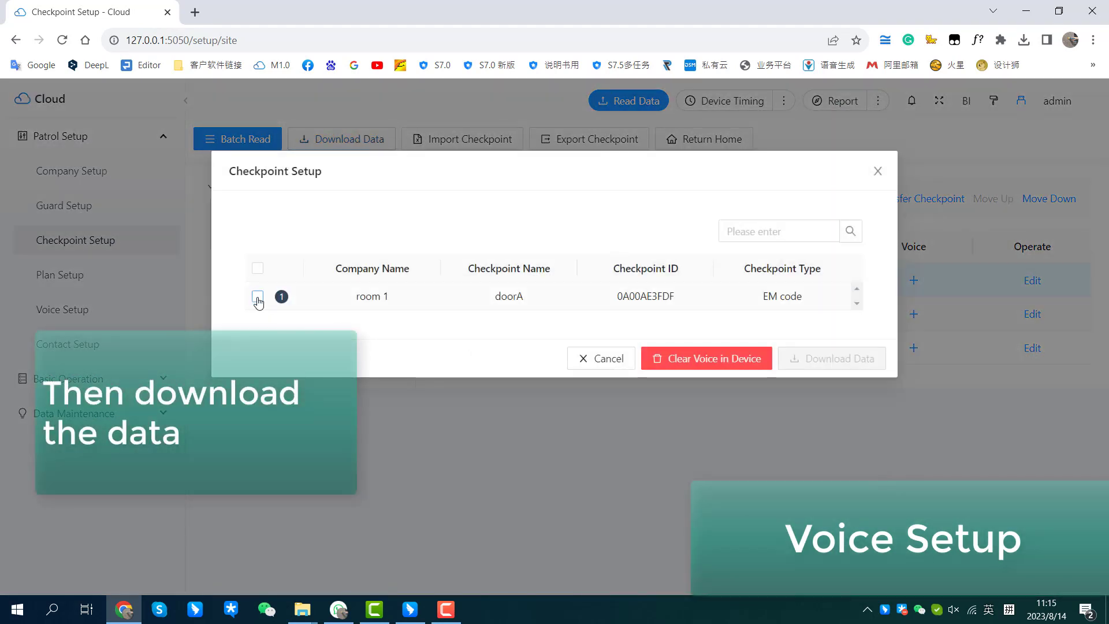
pyautogui.click(258, 298)
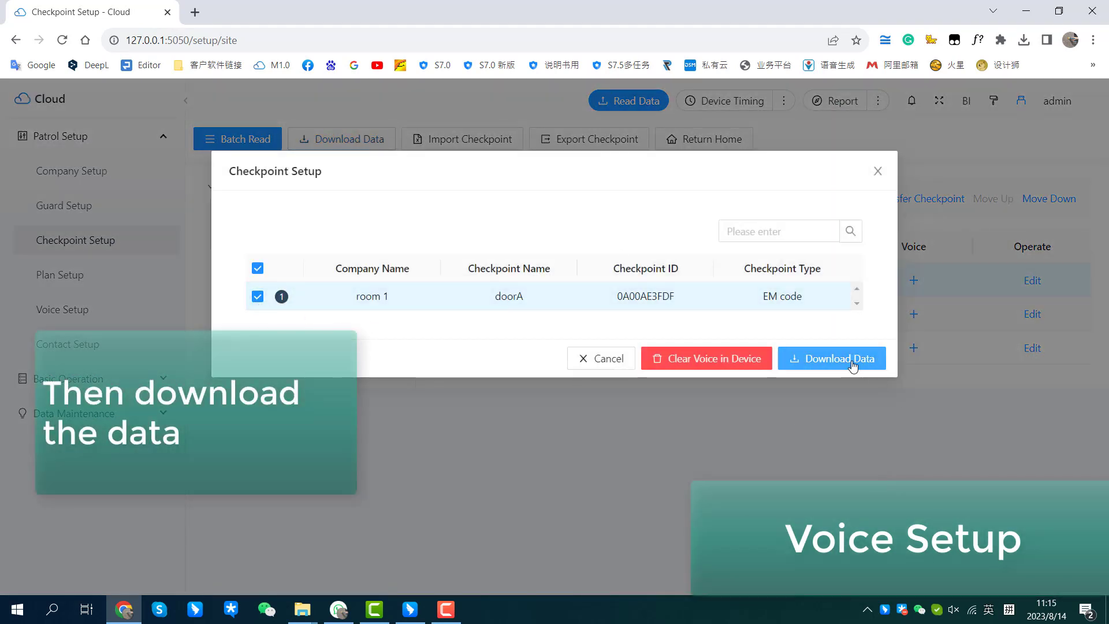
pyautogui.click(852, 365)
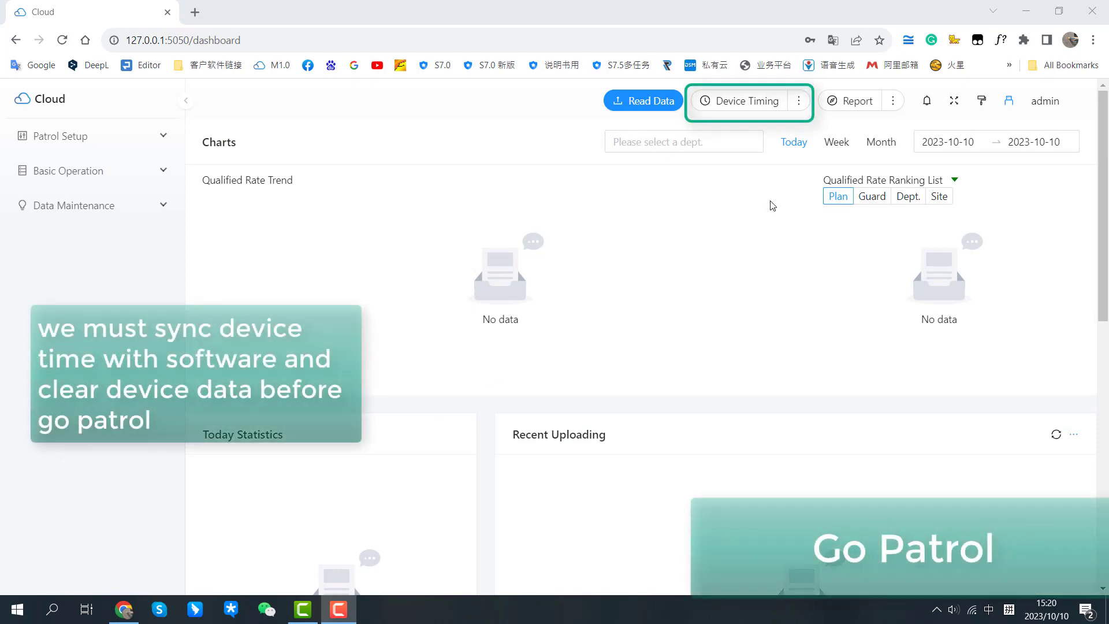
# Synchronize the device time with the software, and clear the data stored in the device.
pyautogui.click(763, 107)
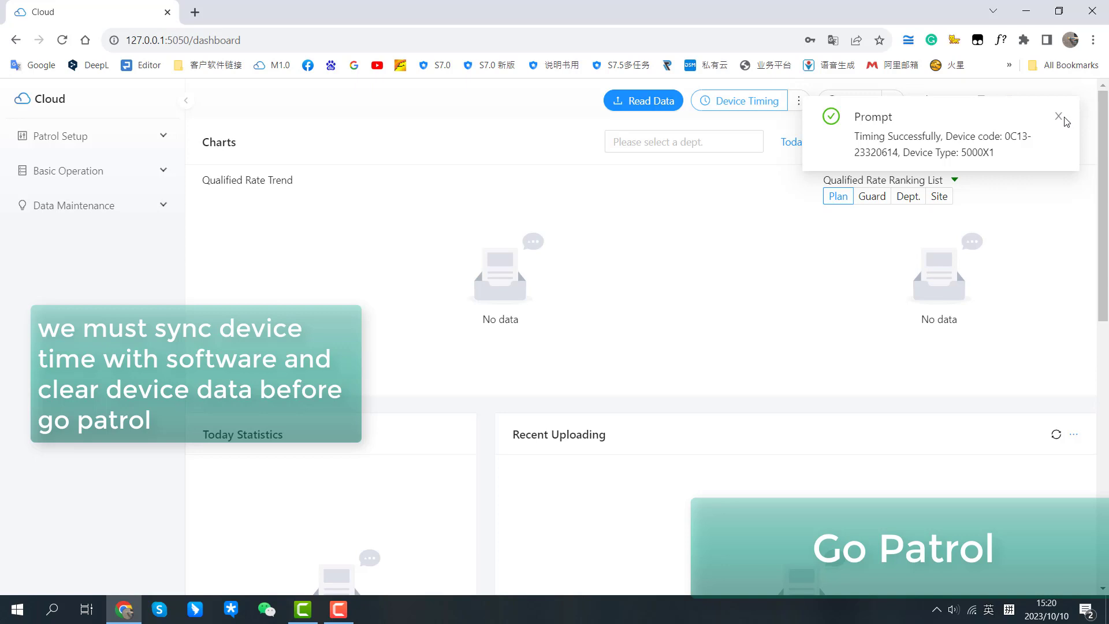
pyautogui.click(1063, 118)
pyautogui.moveTo(799, 103)
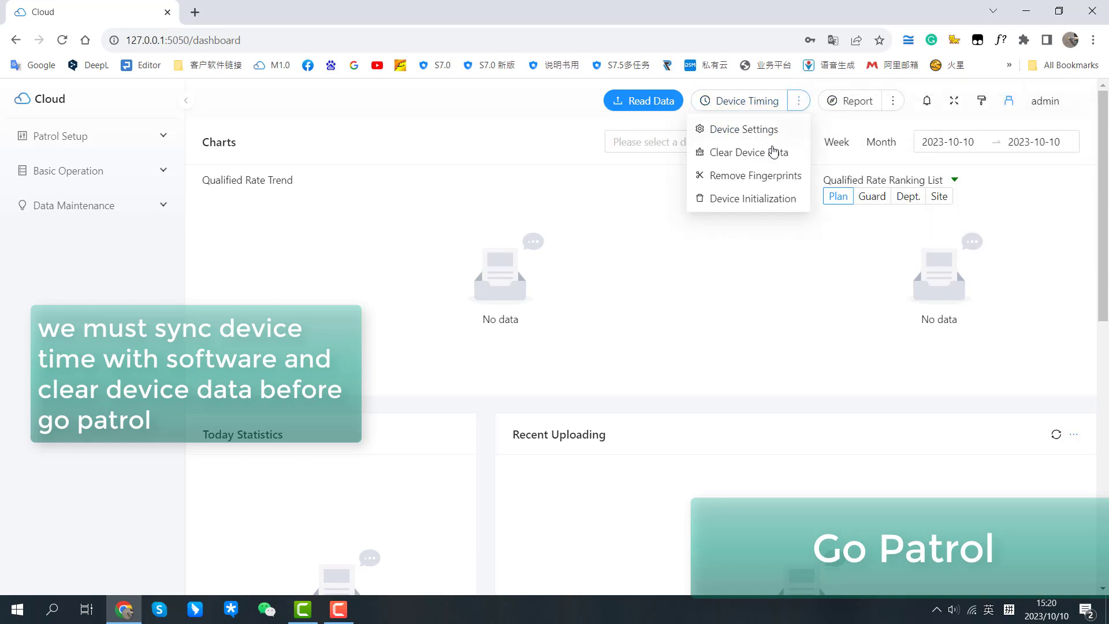
pyautogui.click(770, 155)
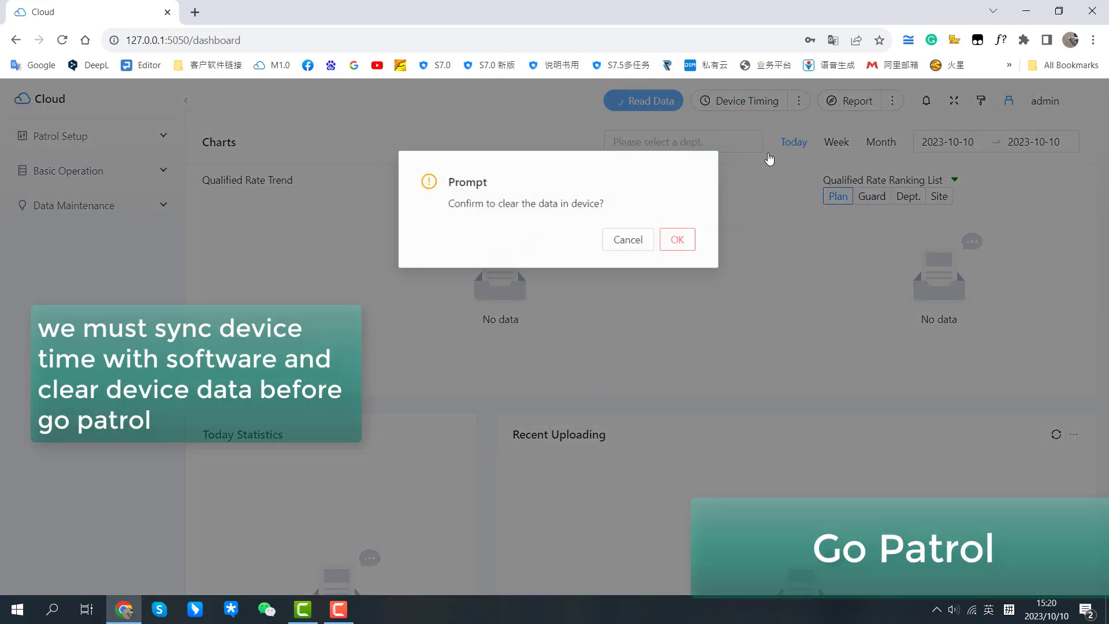
pyautogui.click(676, 241)
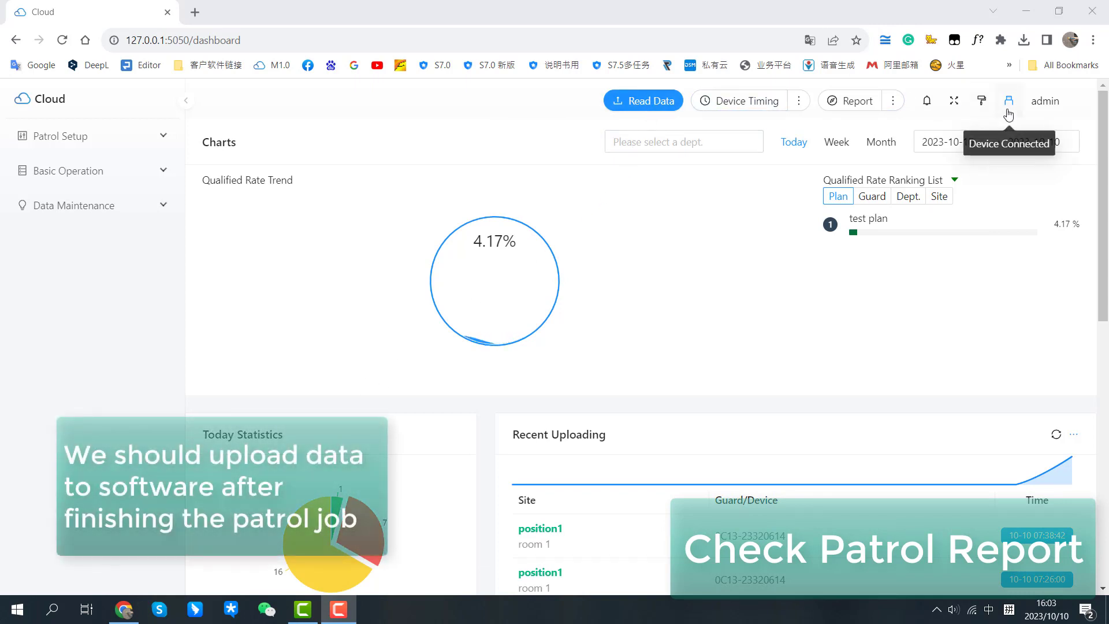
# Read the patrol data from the device, and query the Patrol Report with its default filters.
pyautogui.click(646, 103)
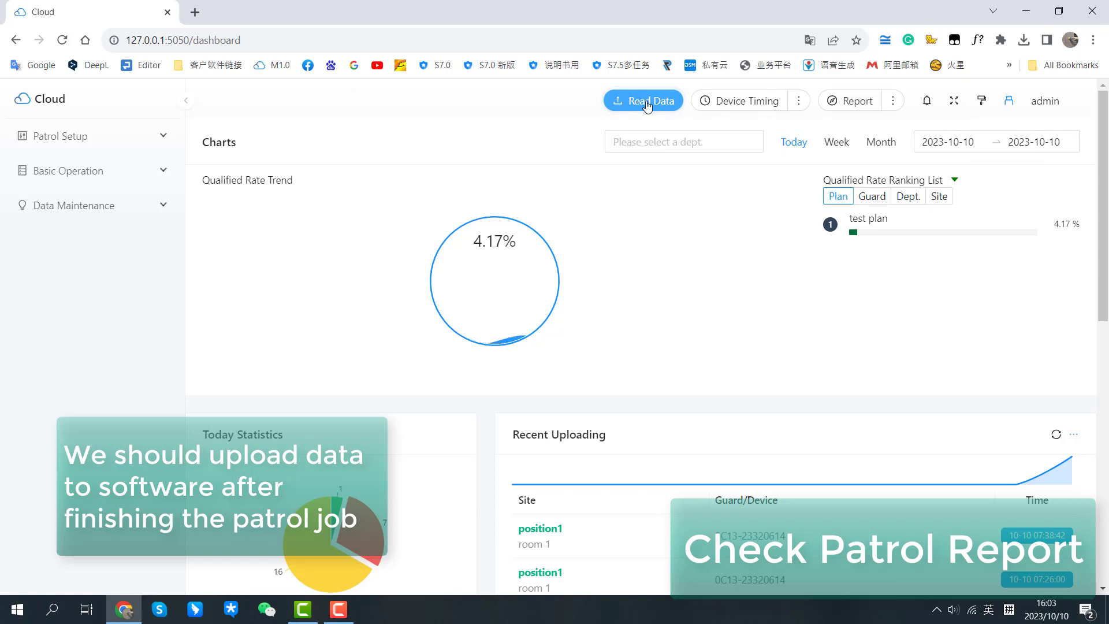
pyautogui.click(647, 104)
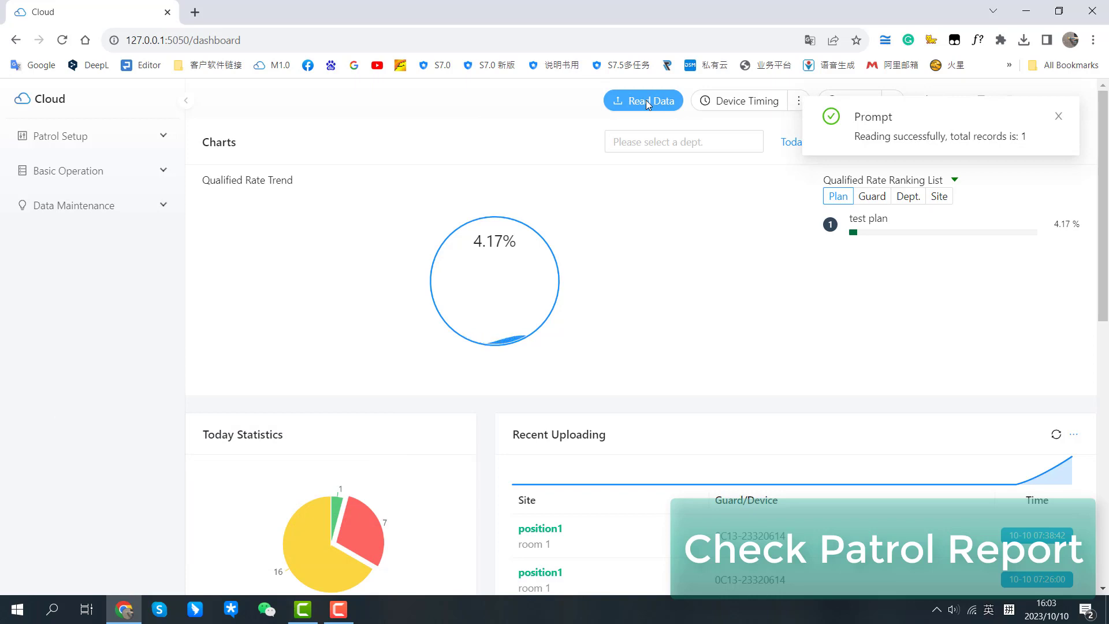
pyautogui.click(72, 183)
pyautogui.click(96, 216)
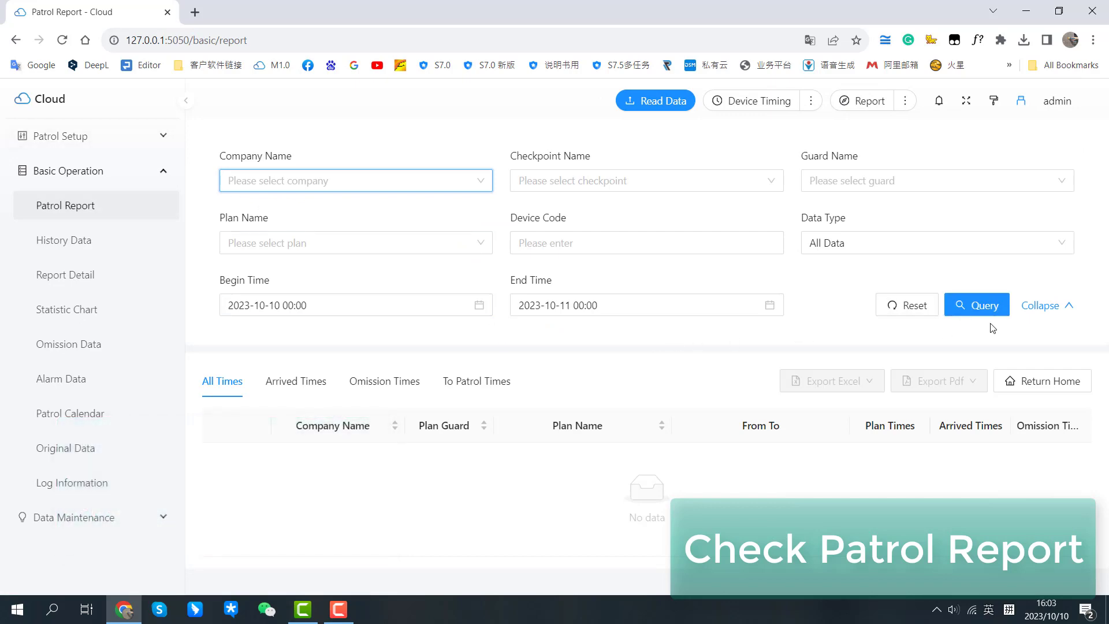
pyautogui.click(992, 312)
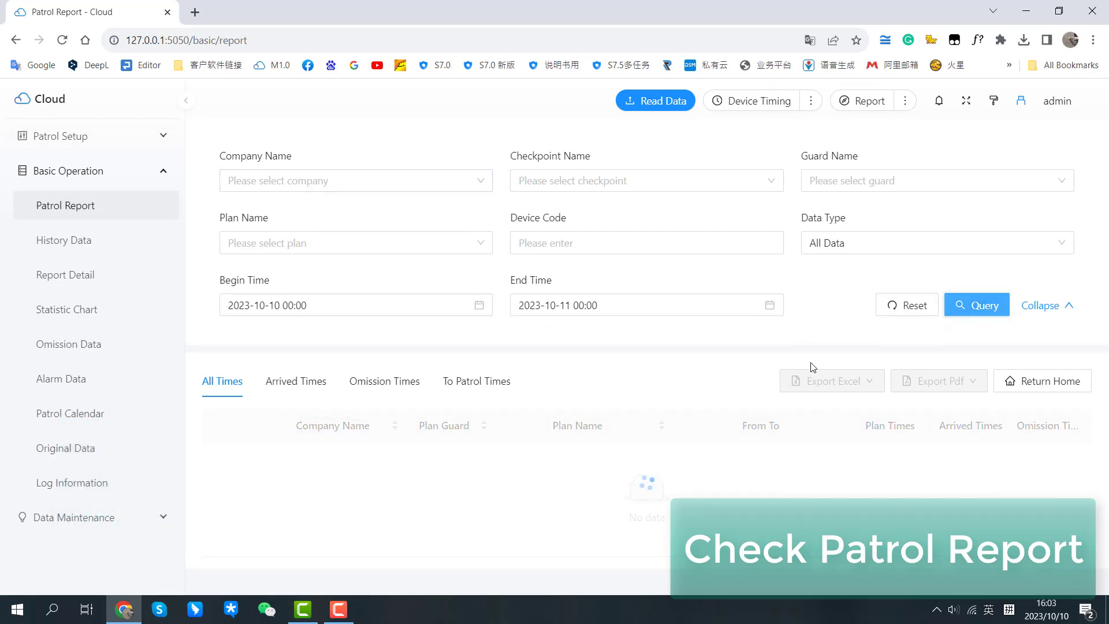
pyautogui.scroll(-6, 643, 359)
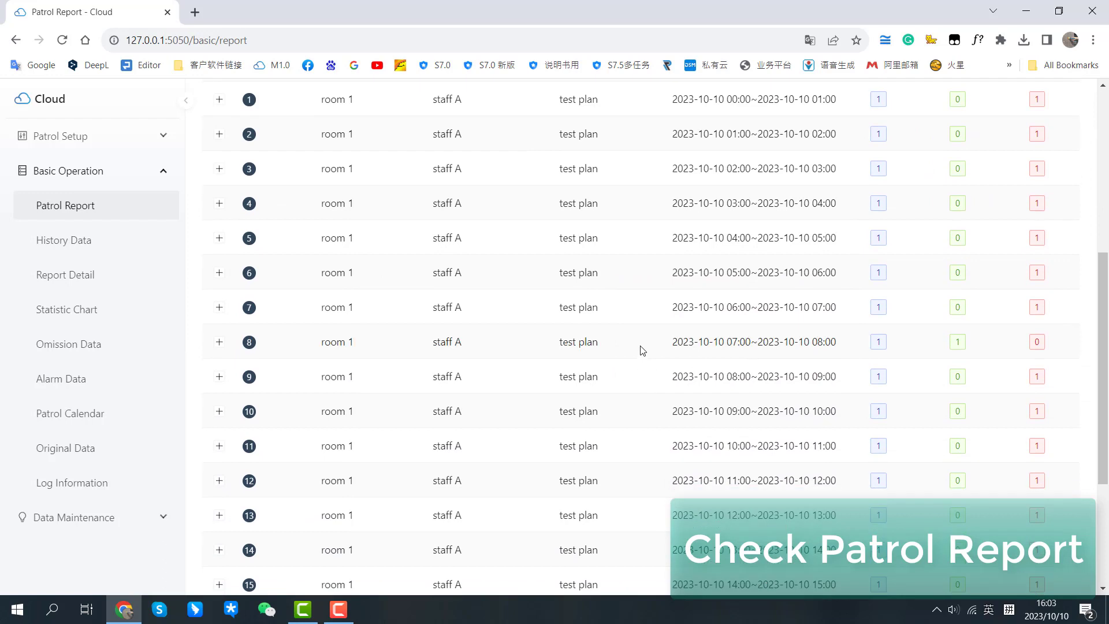
pyautogui.scroll(-1, 669, 345)
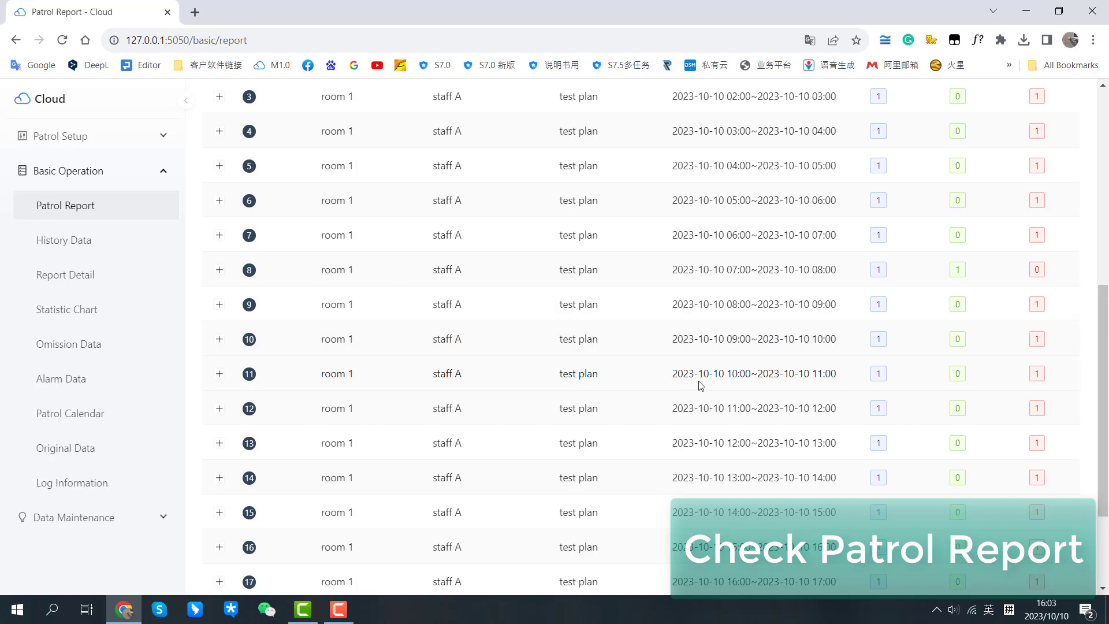
pyautogui.scroll(-4, 729, 417)
pyautogui.scroll(4, 728, 413)
pyautogui.click(219, 270)
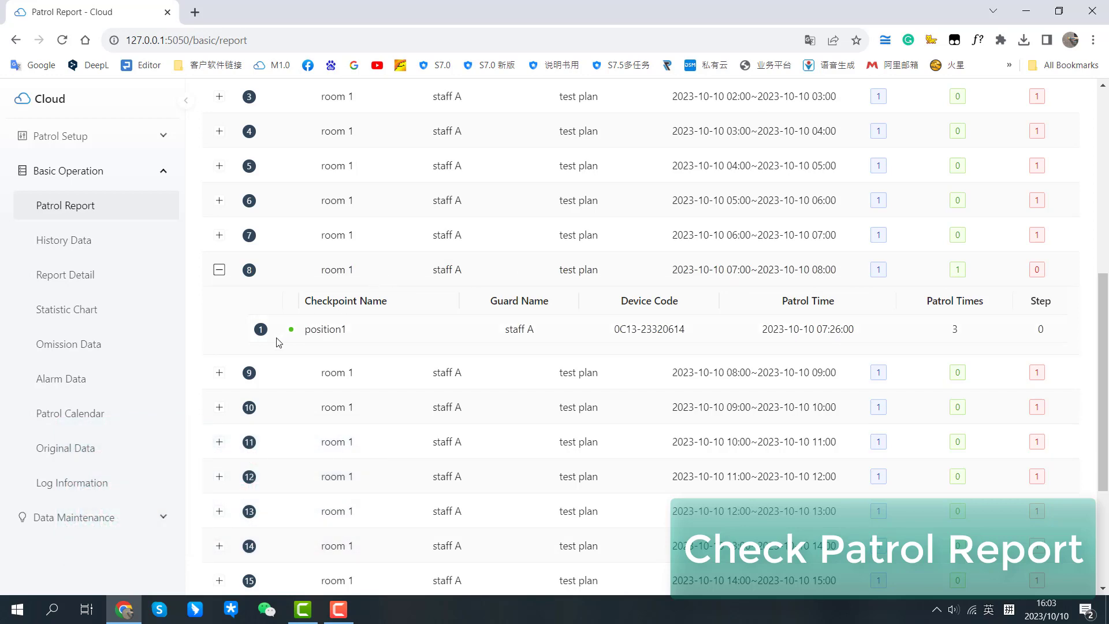
pyautogui.click(219, 270)
pyautogui.scroll(6, 219, 271)
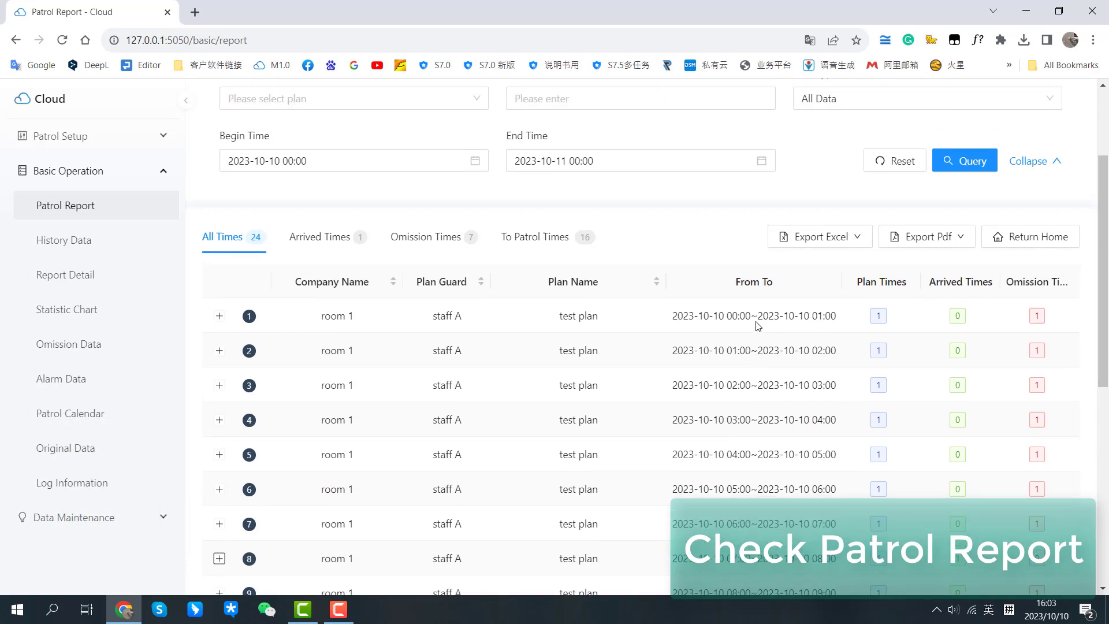